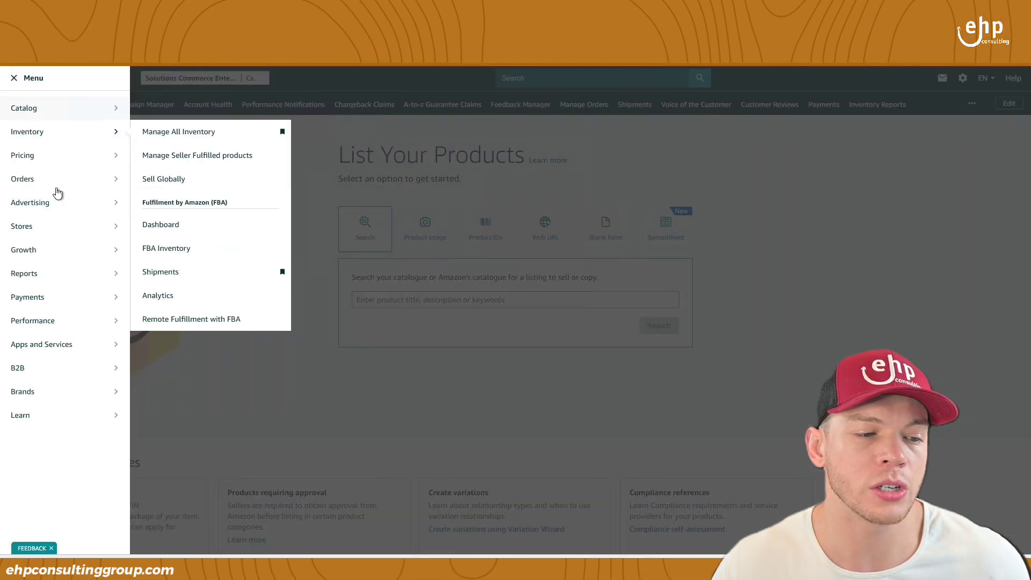
Open Campaign Manager from the advertising options and start creating a new campaign
{"action": "mouse_move", "coordinate": [58, 205]}
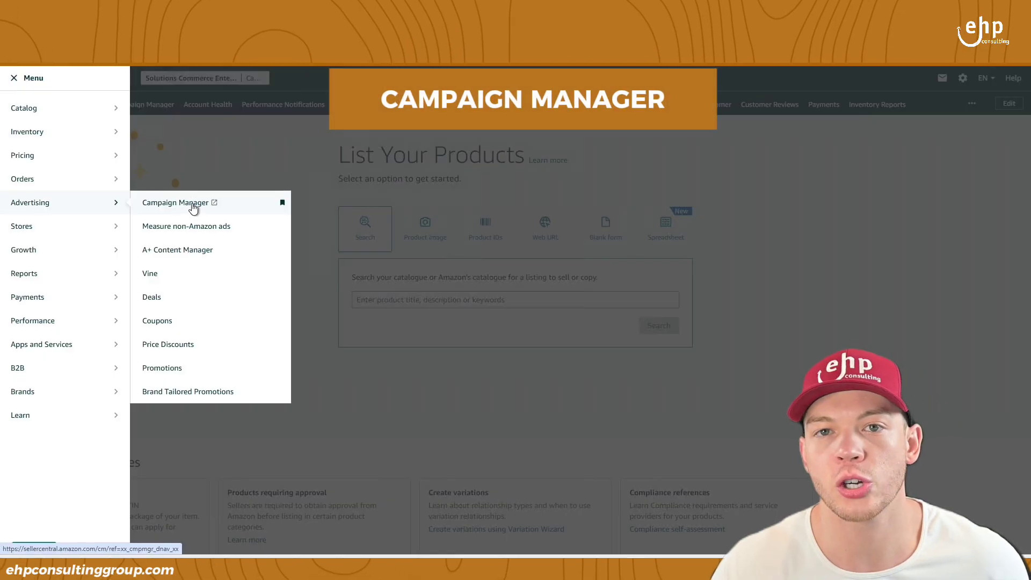
{"action": "left_click", "coordinate": [193, 207]}
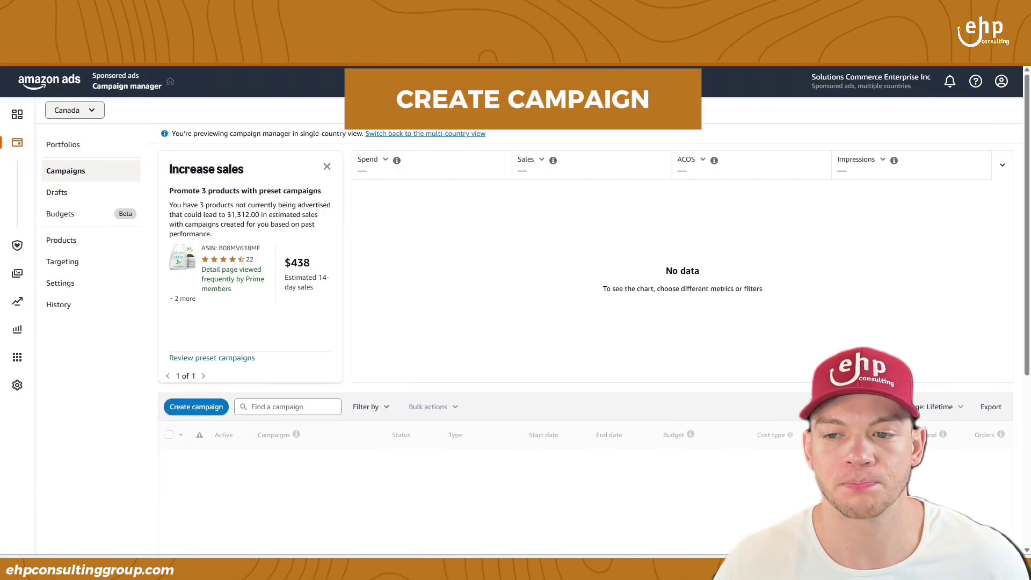
{"action": "left_click", "coordinate": [196, 406]}
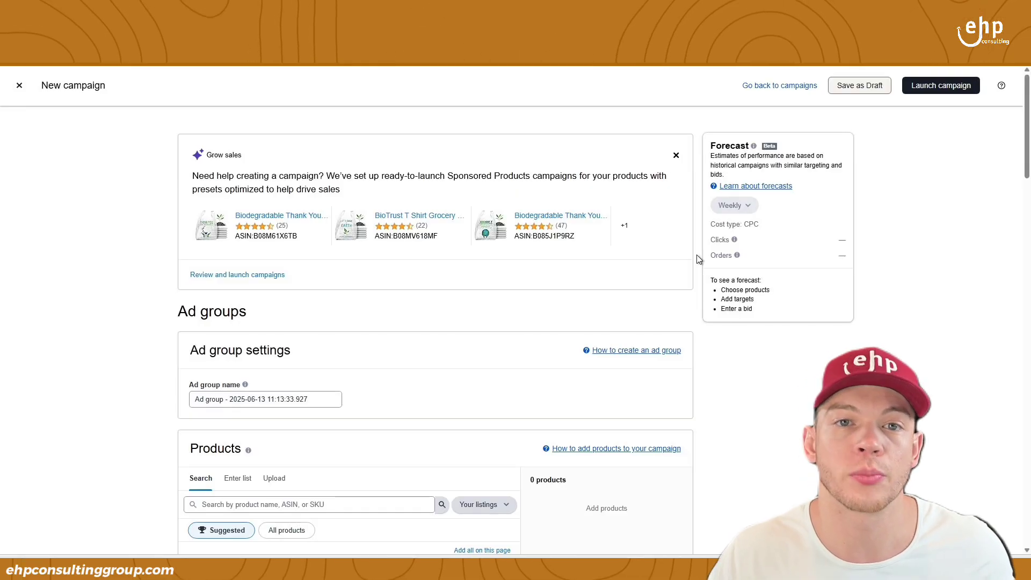
Add the suggested BioTrust T Shirt Grocery Bags product to the new campaign's ad group
{"action": "scroll", "coordinate": [698, 259], "scroll_direction": "down", "scroll_amount": 5}
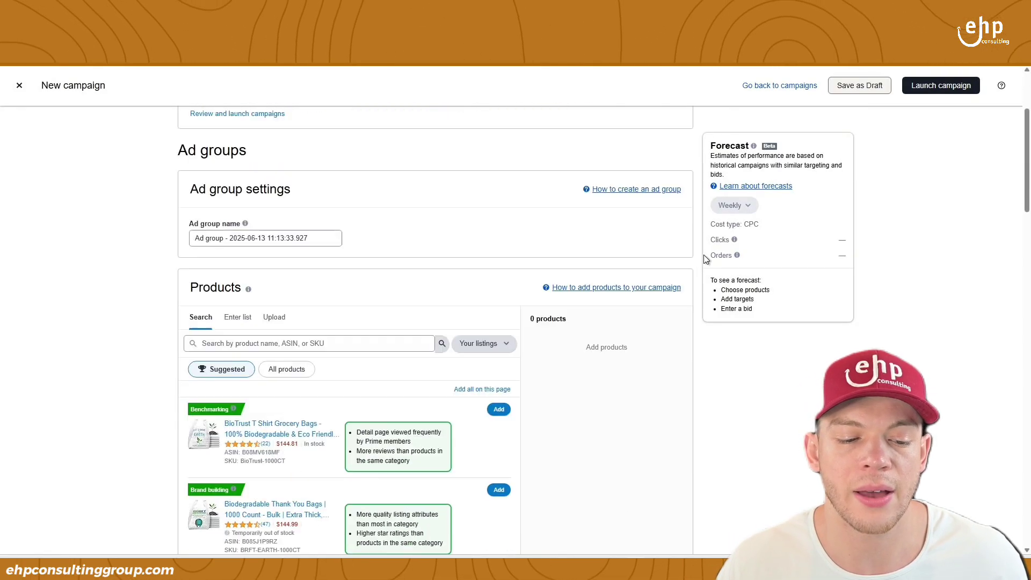
{"action": "left_click", "coordinate": [498, 303]}
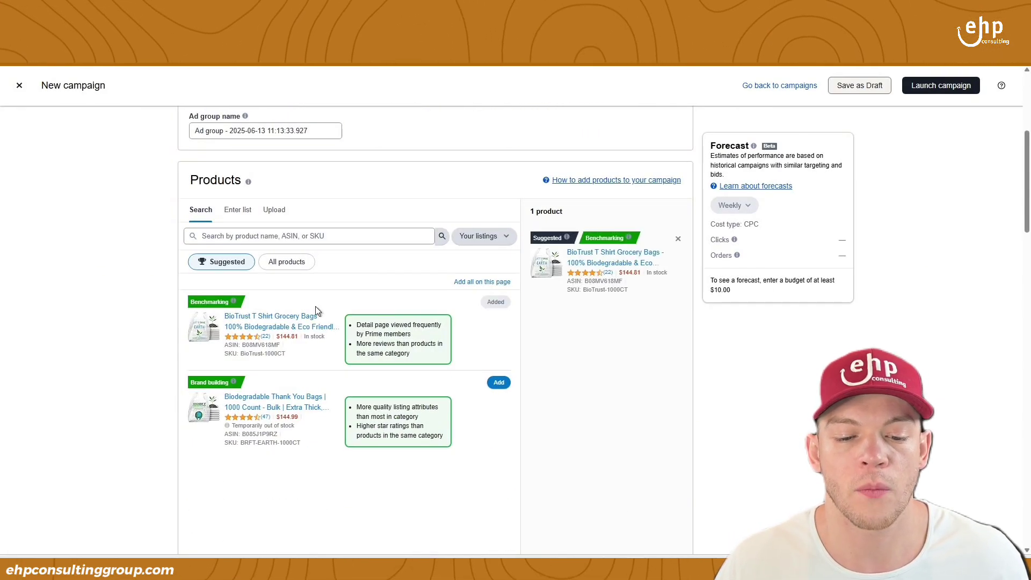
{"action": "scroll", "coordinate": [658, 299], "scroll_direction": "up", "scroll_amount": 5}
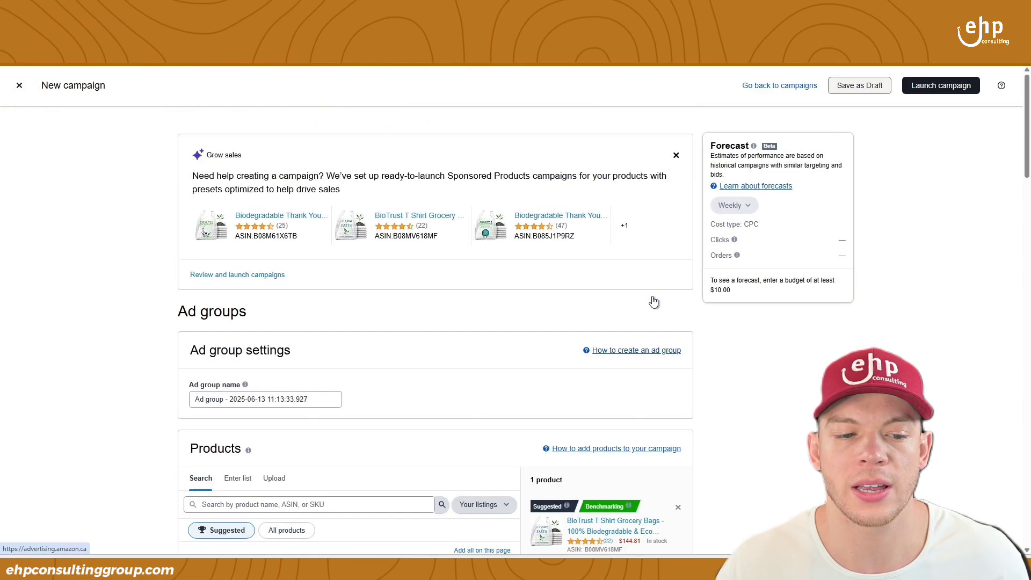
Set automatic targeting bids by targeting group and leave only Close match enabled, turning off Loose match, Substitutes and Complements
{"action": "scroll", "coordinate": [596, 303], "scroll_direction": "down", "scroll_amount": 4}
{"action": "scroll", "coordinate": [679, 306], "scroll_direction": "down", "scroll_amount": 10}
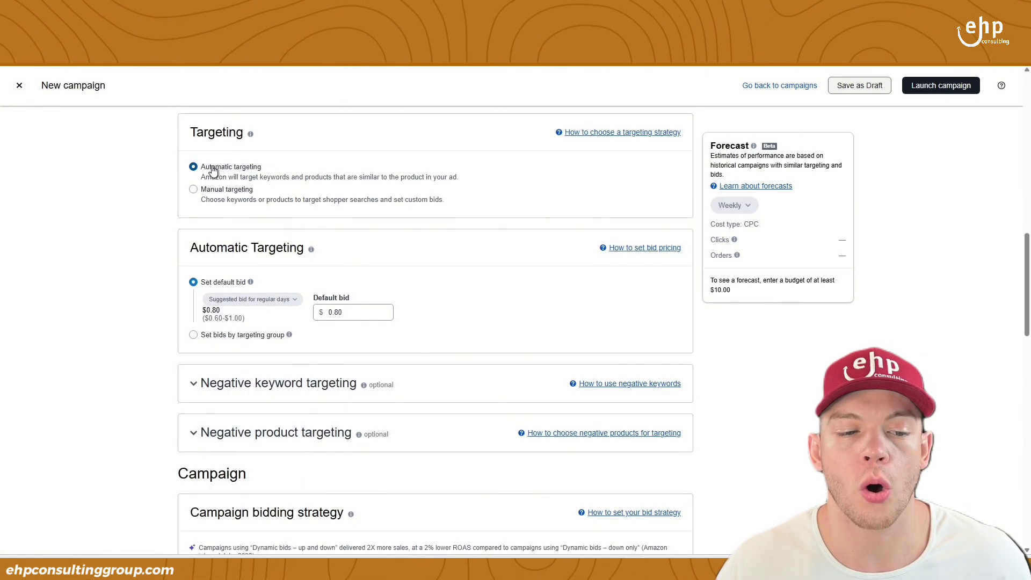
{"action": "left_click", "coordinate": [194, 335]}
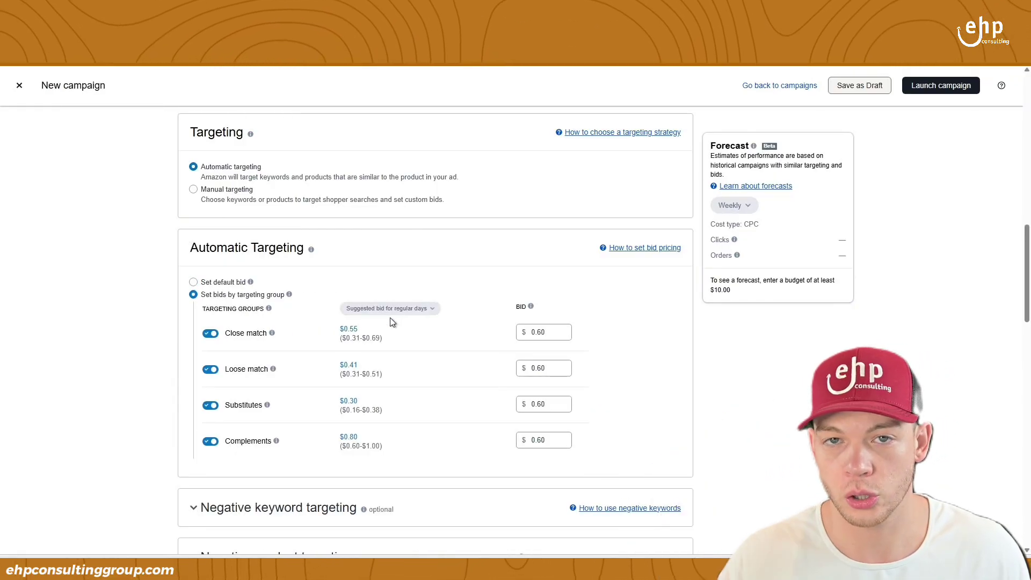
{"action": "left_click", "coordinate": [211, 405]}
{"action": "left_click", "coordinate": [211, 441]}
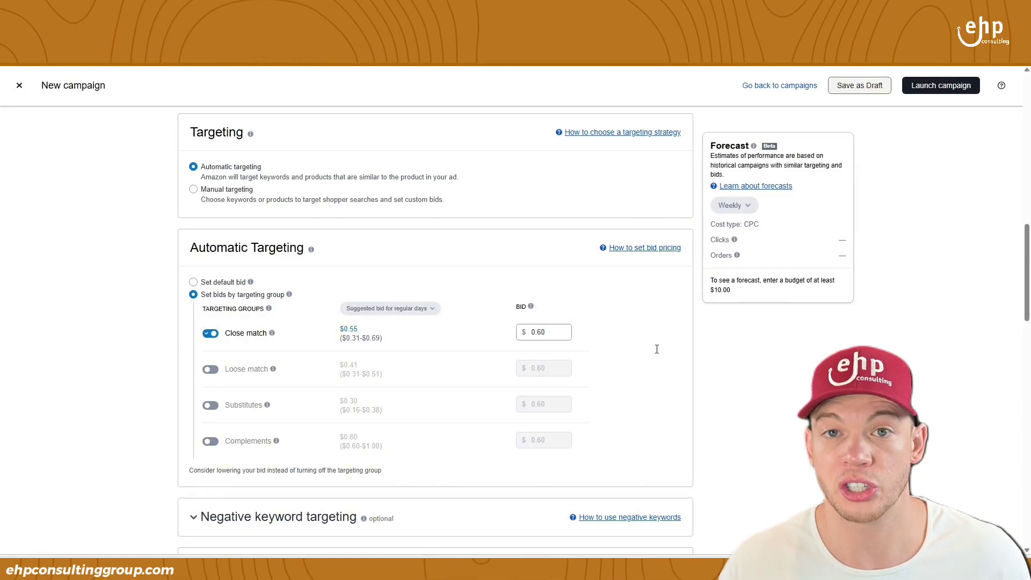
Set the campaign bidding strategy to Dynamic bids – down only
{"action": "scroll", "coordinate": [687, 370], "scroll_direction": "down", "scroll_amount": 9}
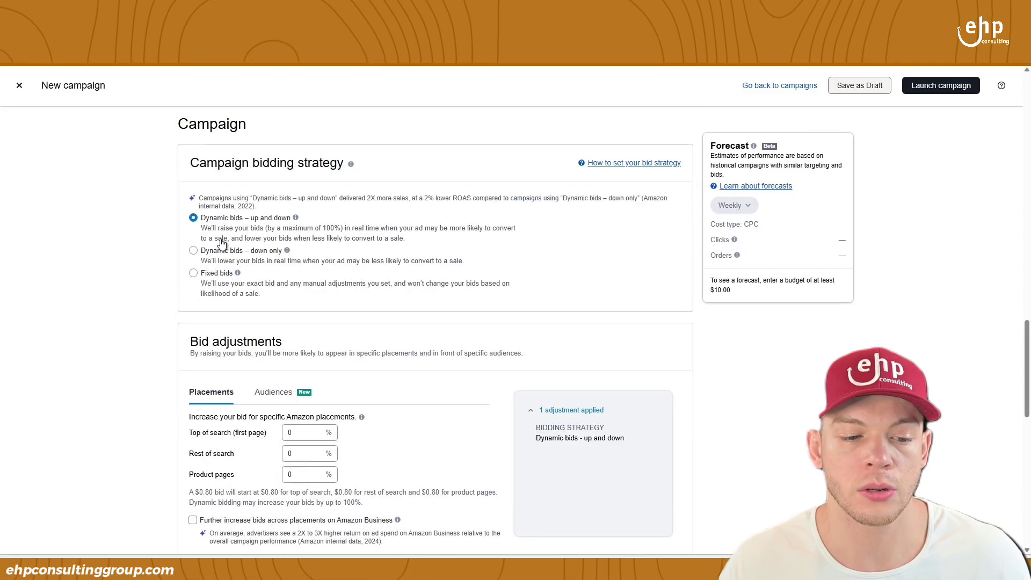
{"action": "left_click", "coordinate": [223, 251]}
{"action": "scroll", "coordinate": [710, 346], "scroll_direction": "down", "scroll_amount": 5}
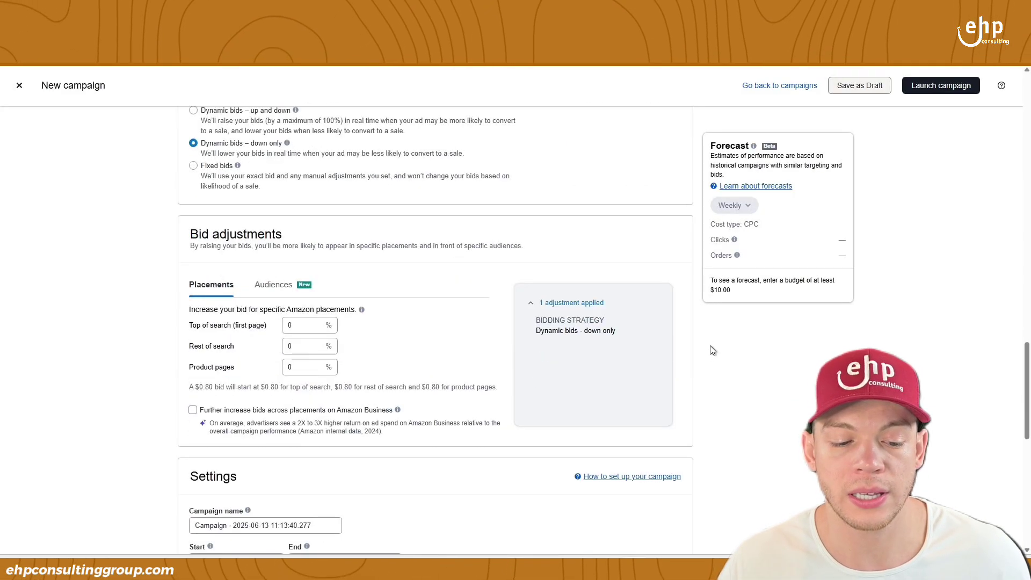
Set the daily budget to $5.00 and turn off the scheduled bid increase for high-traffic days
{"action": "scroll", "coordinate": [714, 346], "scroll_direction": "down", "scroll_amount": 2}
{"action": "triple_click", "coordinate": [230, 203]}
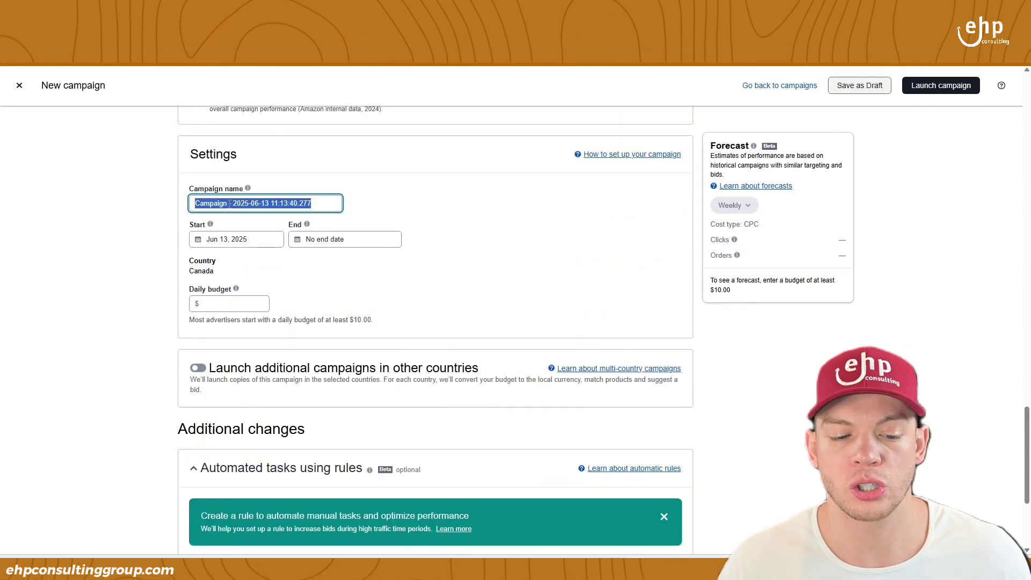
{"action": "scroll", "coordinate": [366, 252], "scroll_direction": "down", "scroll_amount": 3}
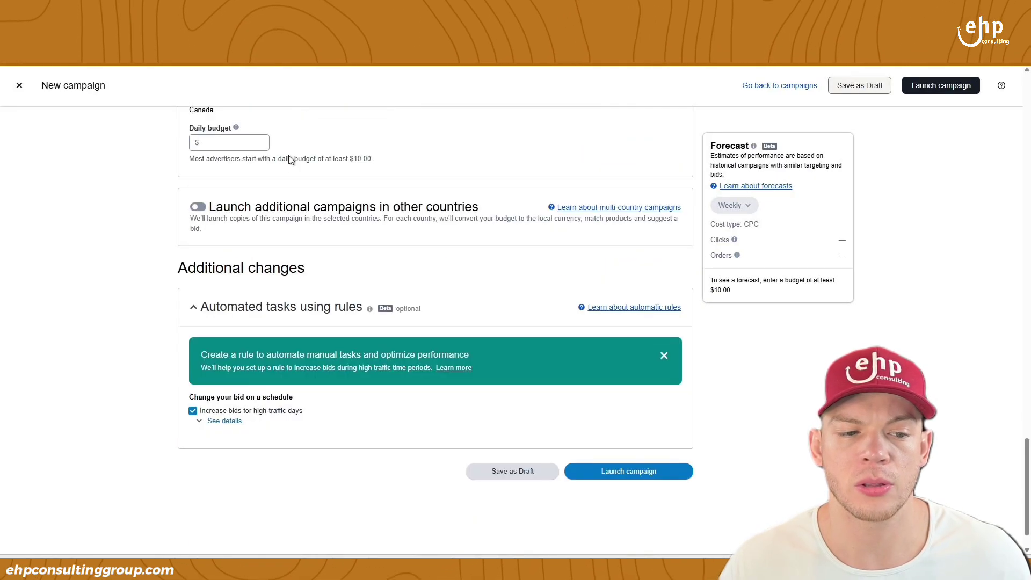
{"action": "left_click", "coordinate": [261, 143]}
{"action": "type", "text": "5"}
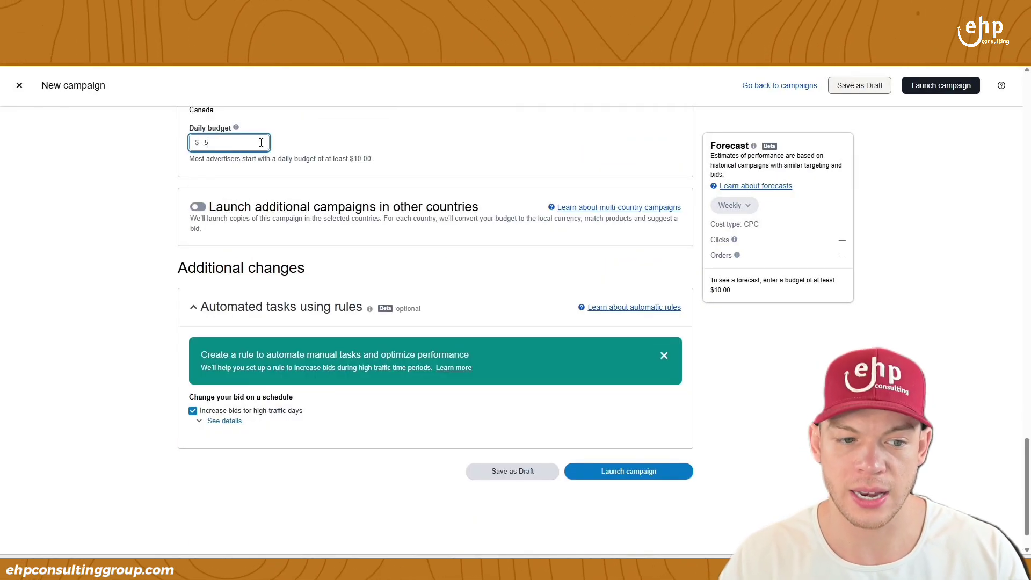
{"action": "key", "text": "BackSpace"}
{"action": "type", "text": "5"}
{"action": "left_click", "coordinate": [439, 123]}
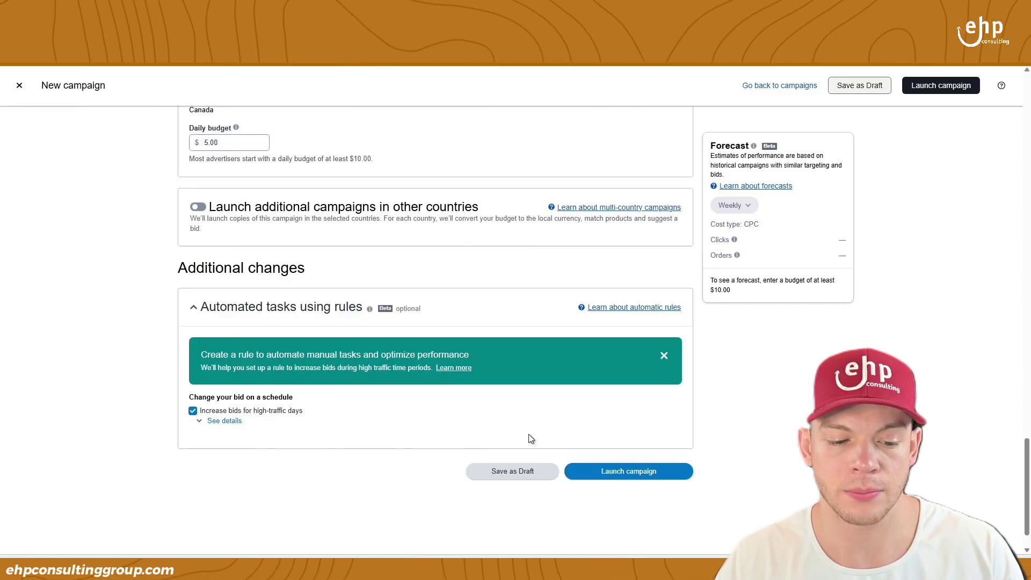
{"action": "left_click", "coordinate": [211, 412]}
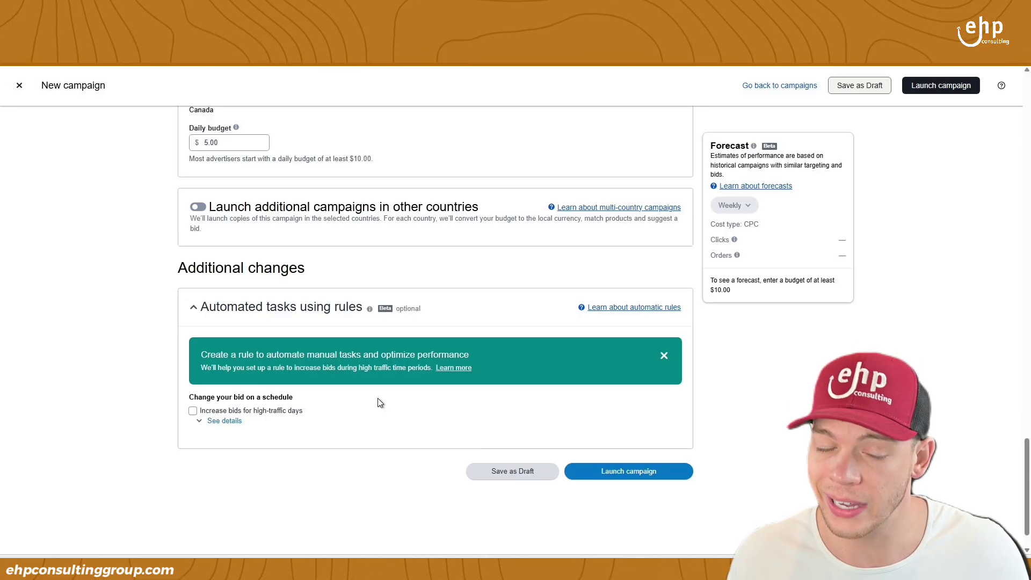
Review the bid adjustments, bidding strategy, campaign settings and added product of the new campaign
{"action": "scroll", "coordinate": [180, 381], "scroll_direction": "up", "scroll_amount": 8}
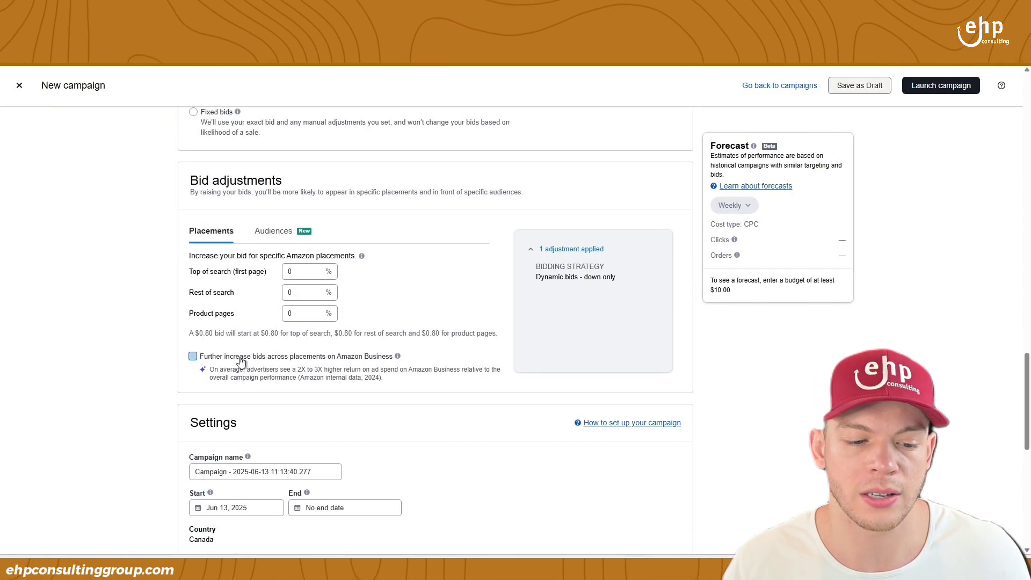
{"action": "scroll", "coordinate": [284, 363], "scroll_direction": "up", "scroll_amount": 4}
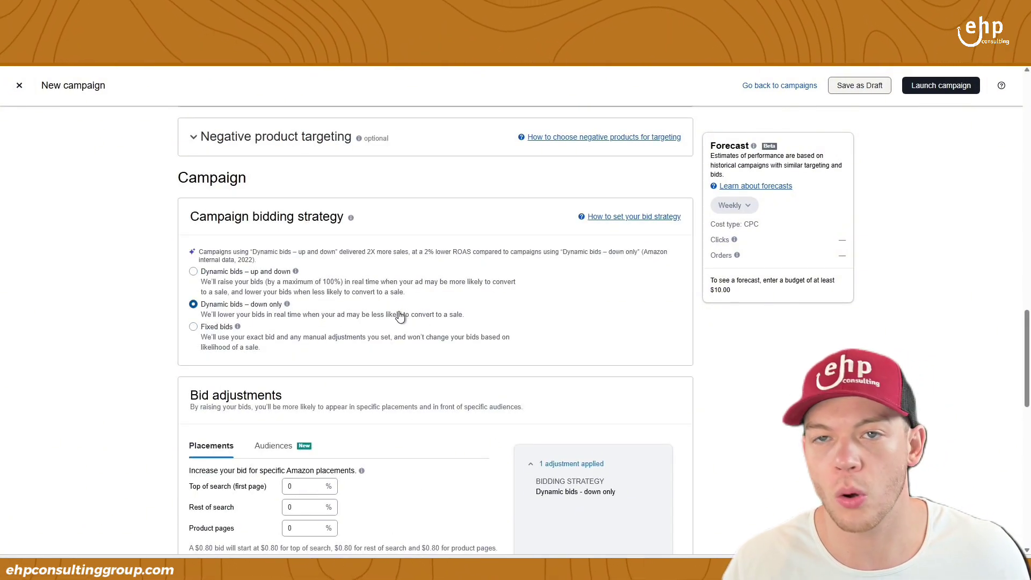
{"action": "scroll", "coordinate": [613, 353], "scroll_direction": "up", "scroll_amount": 3}
{"action": "scroll", "coordinate": [700, 446], "scroll_direction": "down", "scroll_amount": 11}
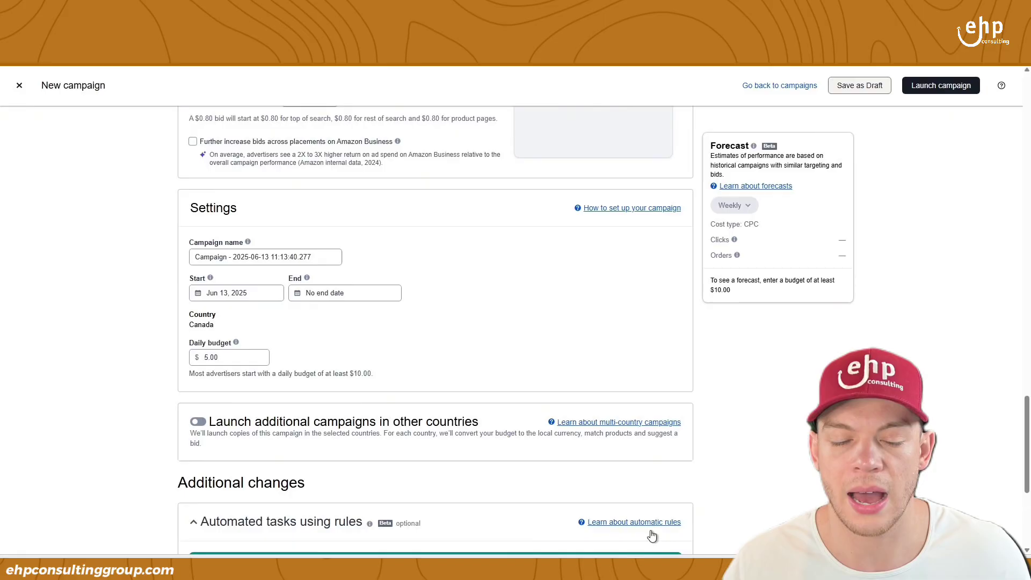
{"action": "scroll", "coordinate": [627, 446], "scroll_direction": "up", "scroll_amount": 6}
{"action": "scroll", "coordinate": [627, 445], "scroll_direction": "up", "scroll_amount": 20}
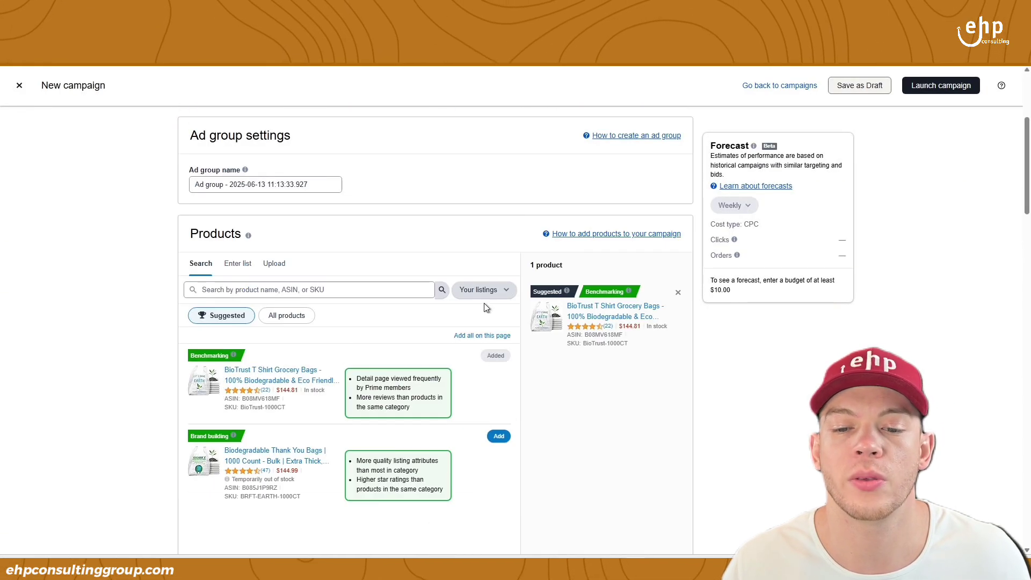
Turn off Close match, and enable Loose match, Substitutes and Complements one at a time, turning each off again
{"action": "scroll", "coordinate": [534, 387], "scroll_direction": "down", "scroll_amount": 15}
{"action": "left_click", "coordinate": [211, 226]}
{"action": "left_click", "coordinate": [211, 262]}
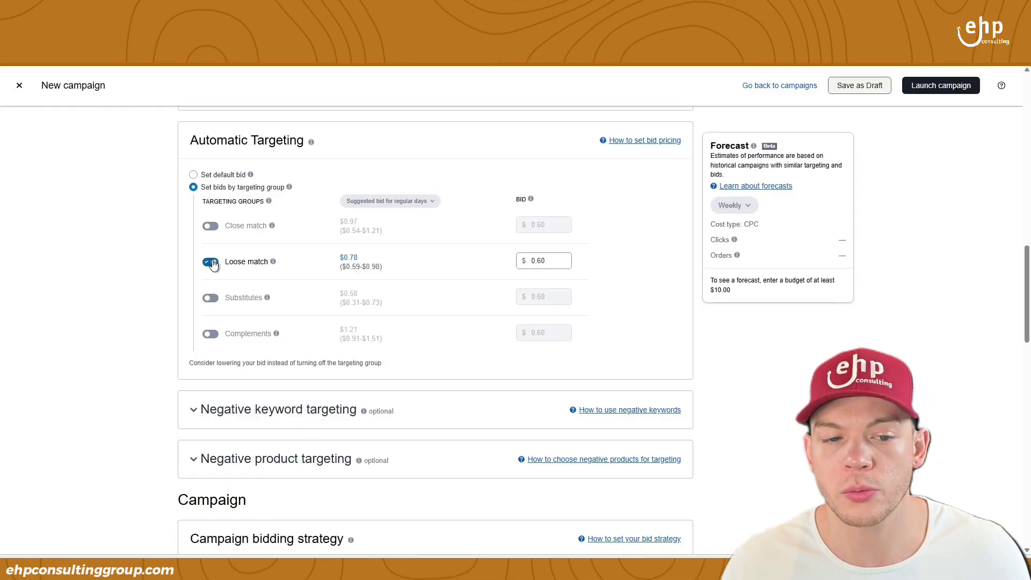
{"action": "left_click", "coordinate": [211, 262]}
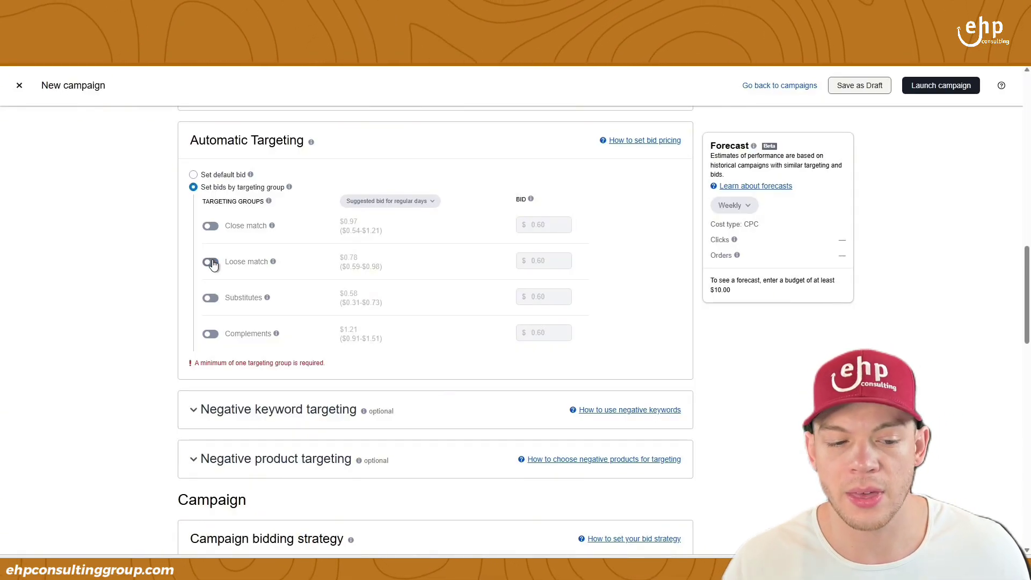
{"action": "left_click", "coordinate": [214, 302]}
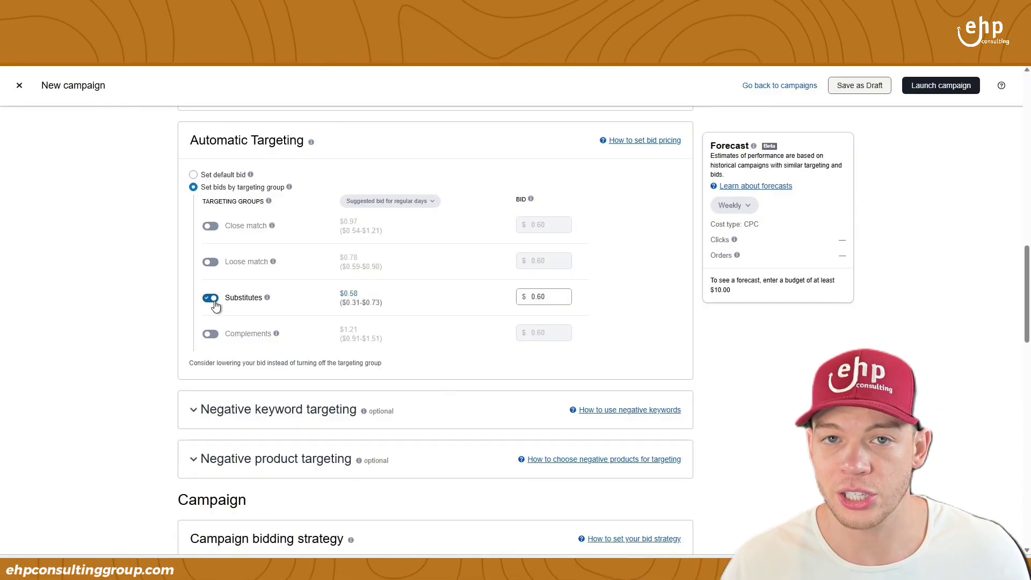
{"action": "left_click", "coordinate": [213, 300]}
{"action": "left_click", "coordinate": [211, 334]}
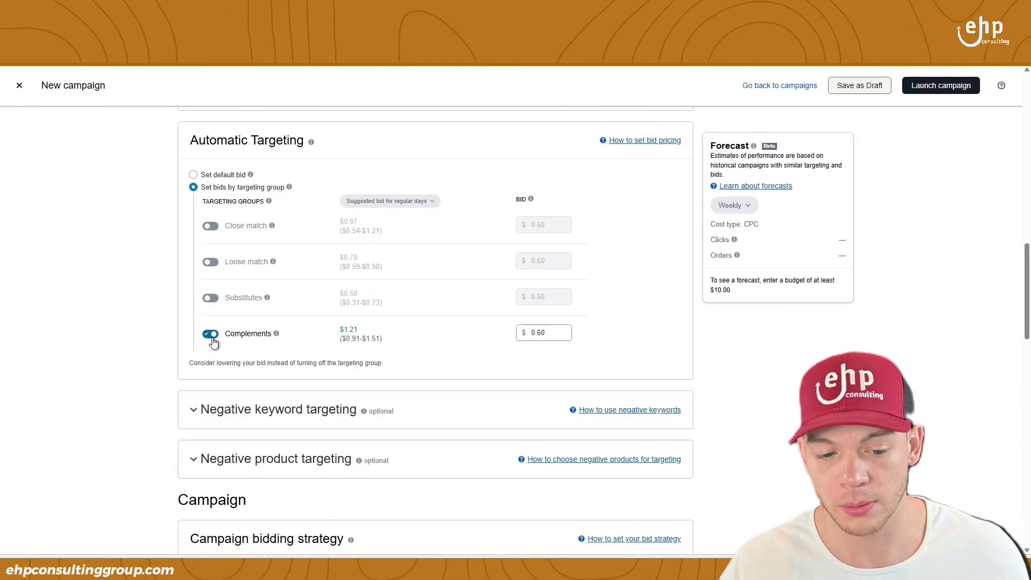
{"action": "left_click", "coordinate": [210, 334]}
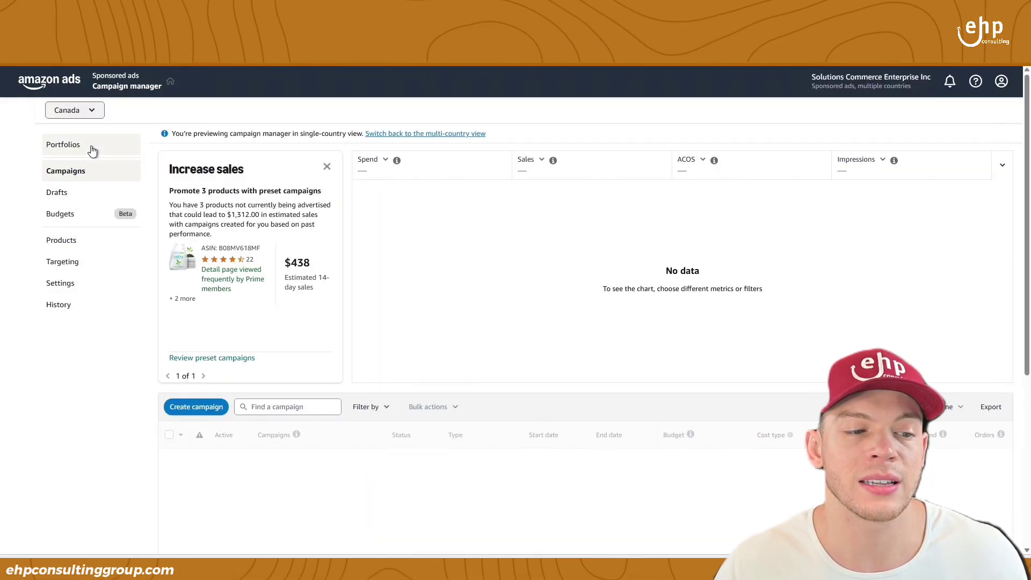
Open the sponsored ads reports, examine the configuration of a new Sponsored Products Search term report, and close it without running
{"action": "mouse_move", "coordinate": [29, 272]}
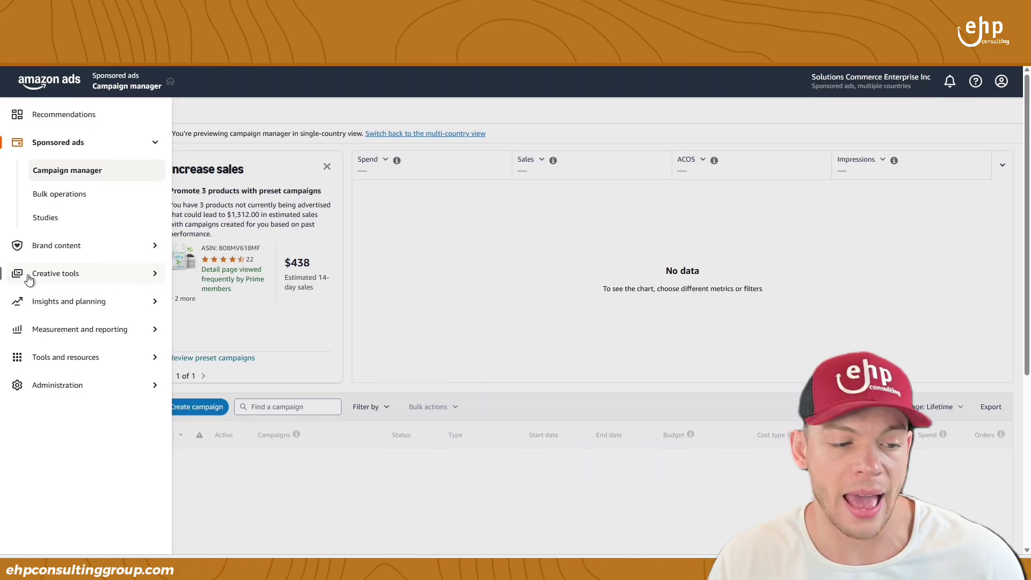
{"action": "left_click", "coordinate": [121, 339]}
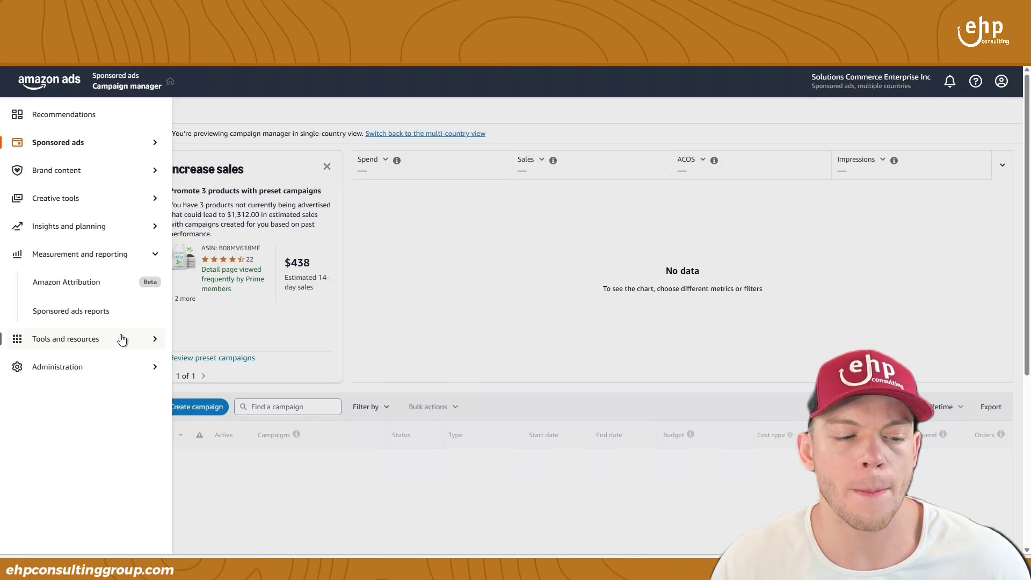
{"action": "left_click", "coordinate": [75, 316]}
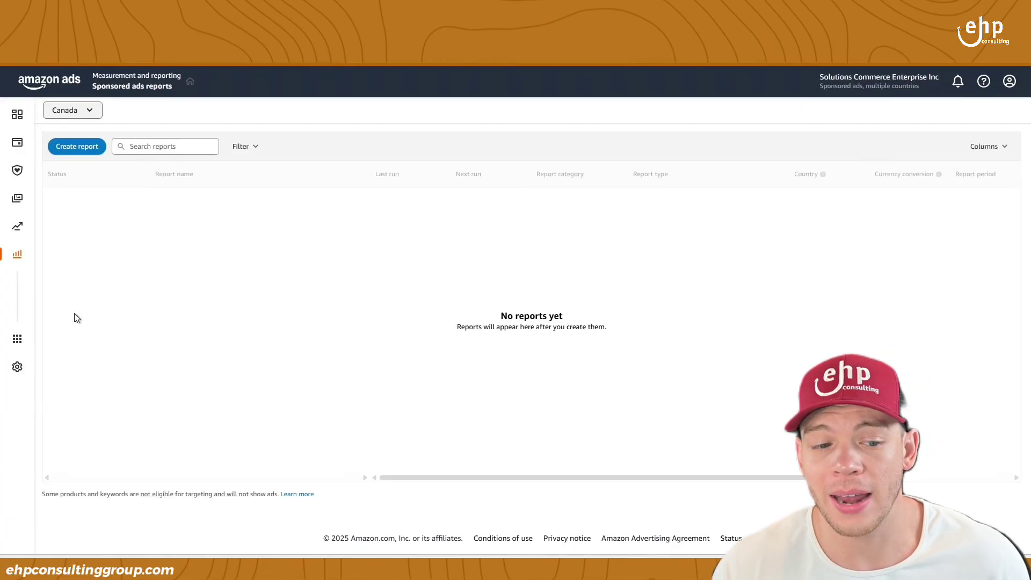
{"action": "left_click", "coordinate": [73, 155]}
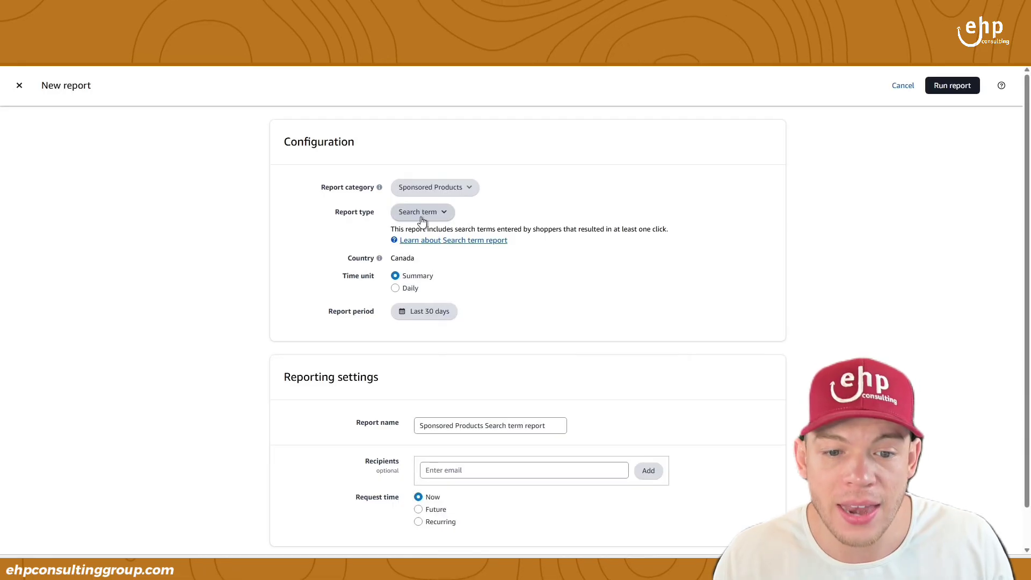
{"action": "left_click", "coordinate": [19, 85]}
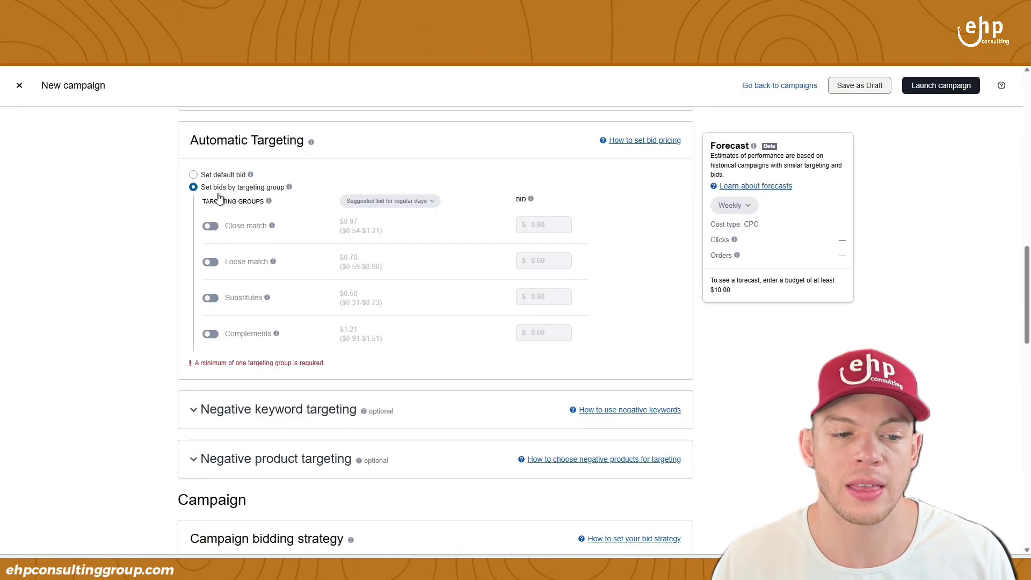
Switch the new campaign from automatic to manual targeting
{"action": "scroll", "coordinate": [219, 198], "scroll_direction": "up", "scroll_amount": 6}
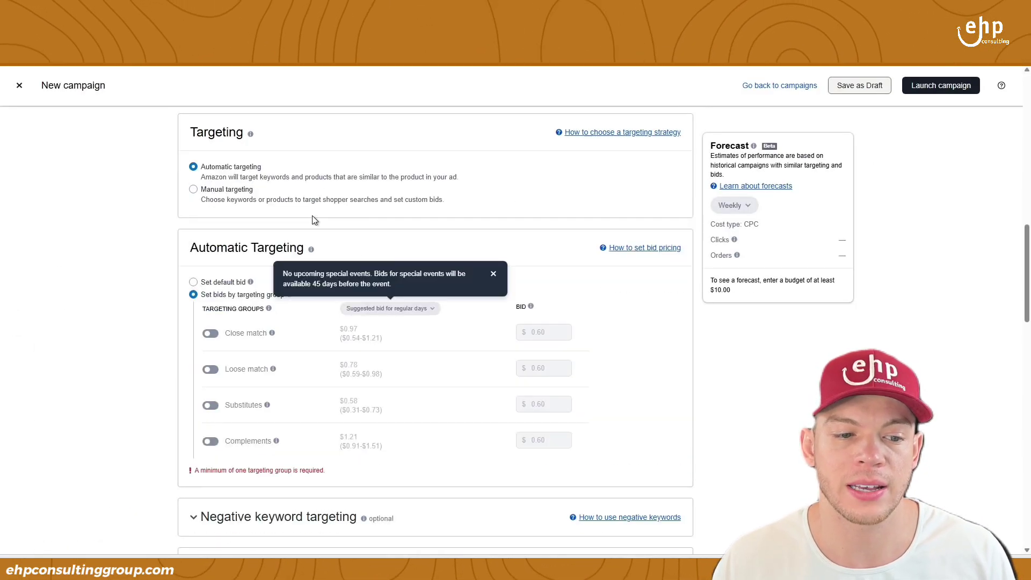
{"action": "left_click", "coordinate": [213, 403]}
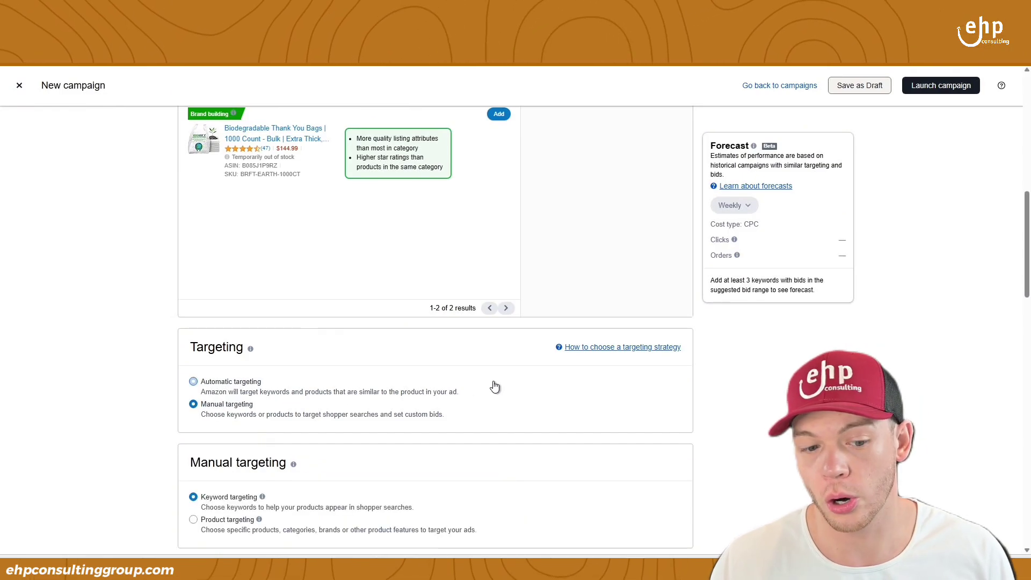
{"action": "scroll", "coordinate": [497, 381], "scroll_direction": "down", "scroll_amount": 3}
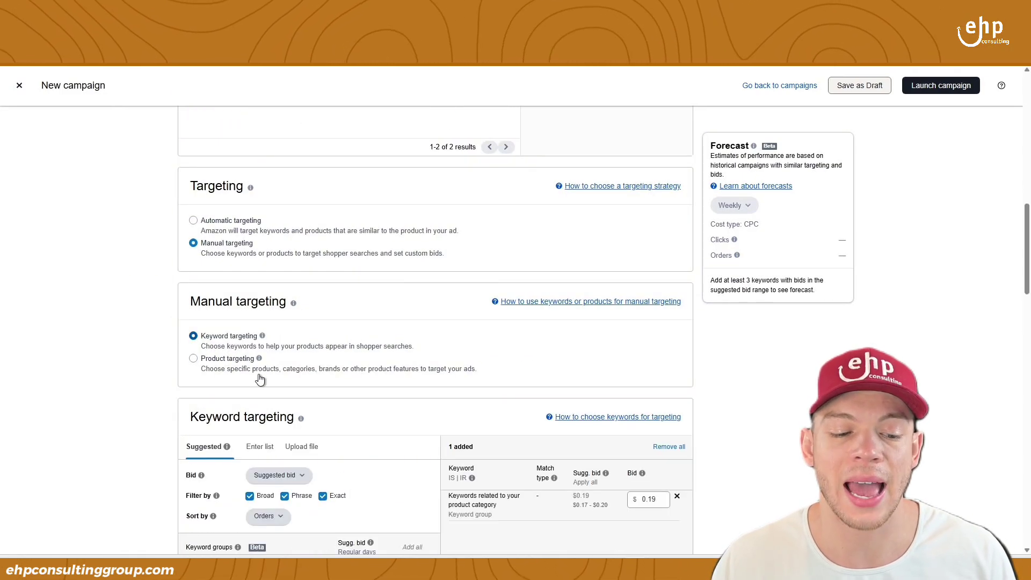
{"action": "scroll", "coordinate": [261, 382], "scroll_direction": "down", "scroll_amount": 1}
Choose to enter a custom keyword list with only the Exact match type enabled, and activate the keyword entry area
{"action": "left_click", "coordinate": [259, 392]}
{"action": "left_click", "coordinate": [285, 442]}
{"action": "left_click", "coordinate": [250, 441]}
{"action": "scroll", "coordinate": [381, 414], "scroll_direction": "down", "scroll_amount": 4}
{"action": "left_click", "coordinate": [297, 246]}
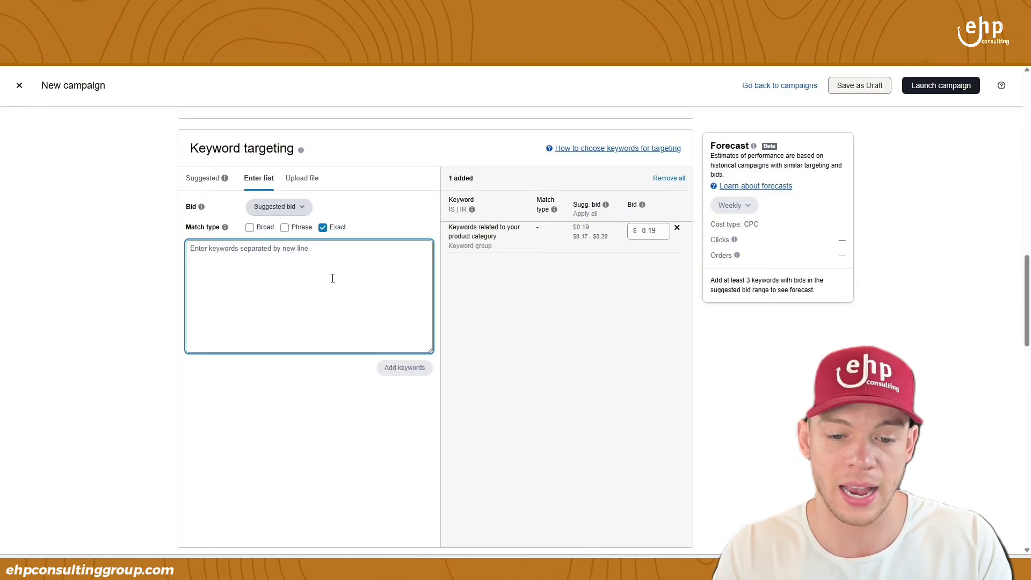
{"action": "triple_click", "coordinate": [467, 230]}
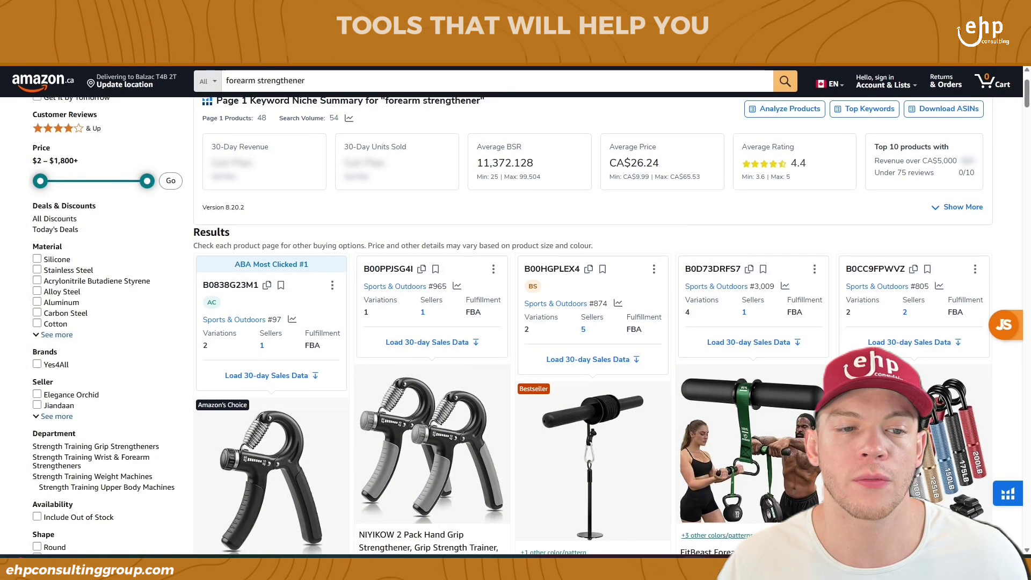
Open the Amazon.ca delivery location settings, examine the Canada postal code option, and close them without changes
{"action": "type", "text": "amazon.ca"}
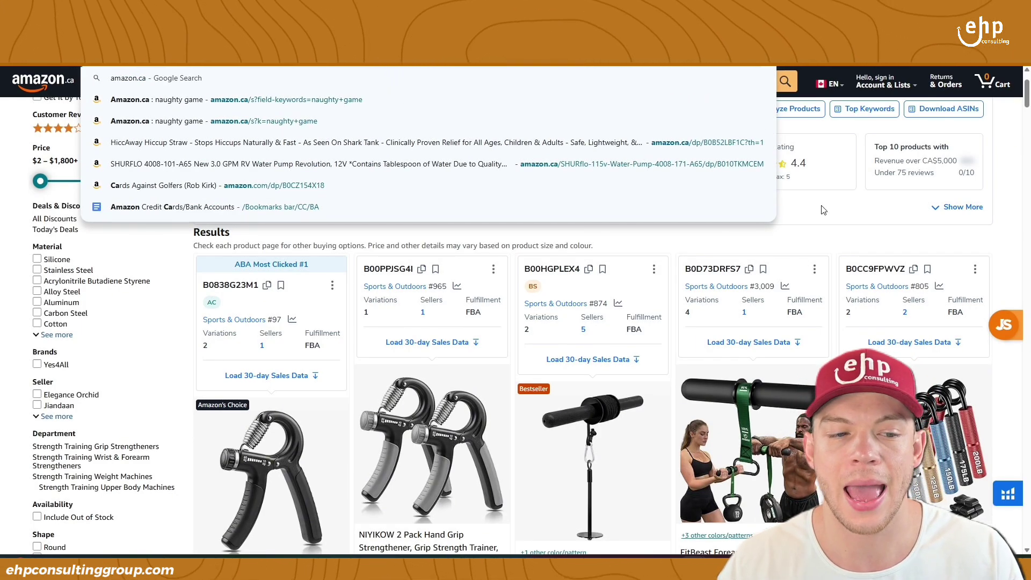
{"action": "left_click", "coordinate": [261, 107]}
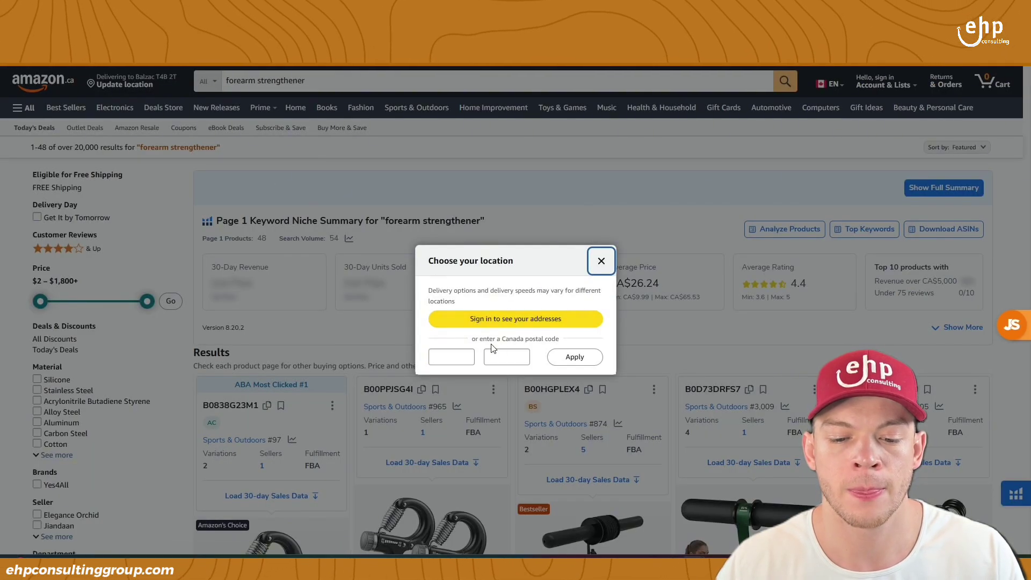
{"action": "left_click_drag", "start_coordinate": [519, 339], "coordinate": [570, 342]}
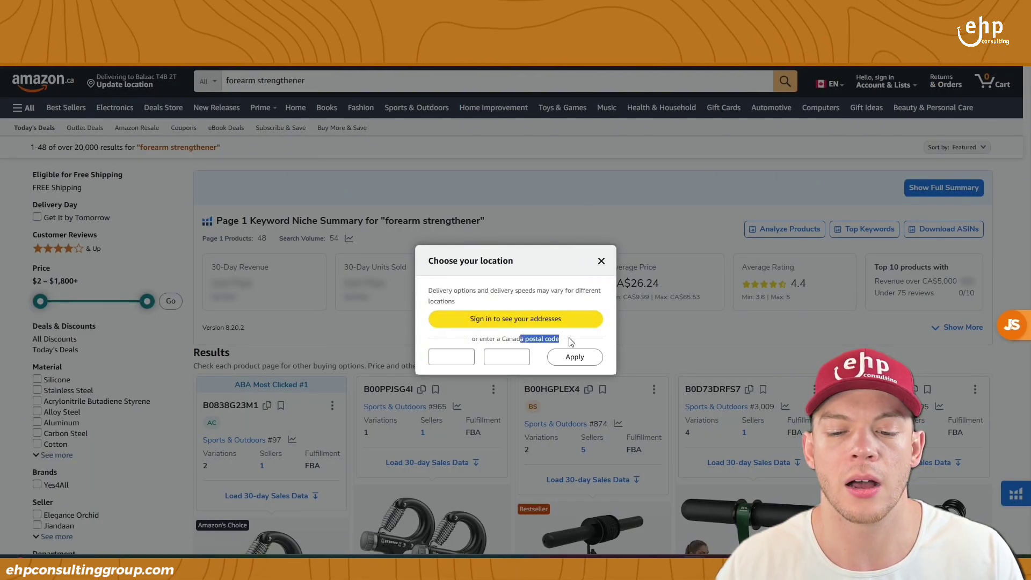
{"action": "left_click", "coordinate": [601, 261]}
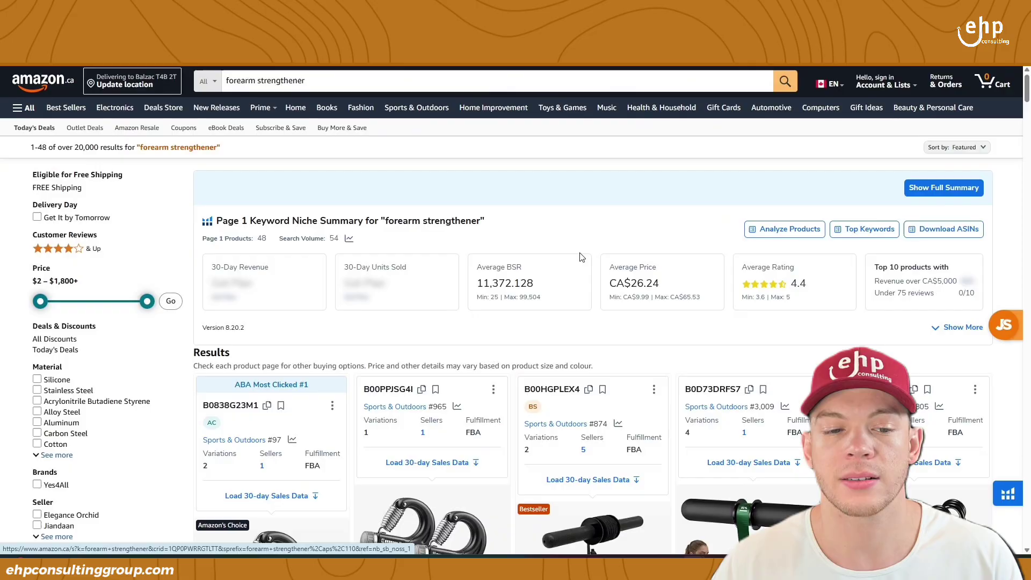
Examine the Amazon.ca search results for "forearm strengthener" and the product data shown under the top listings
{"action": "left_click", "coordinate": [345, 79]}
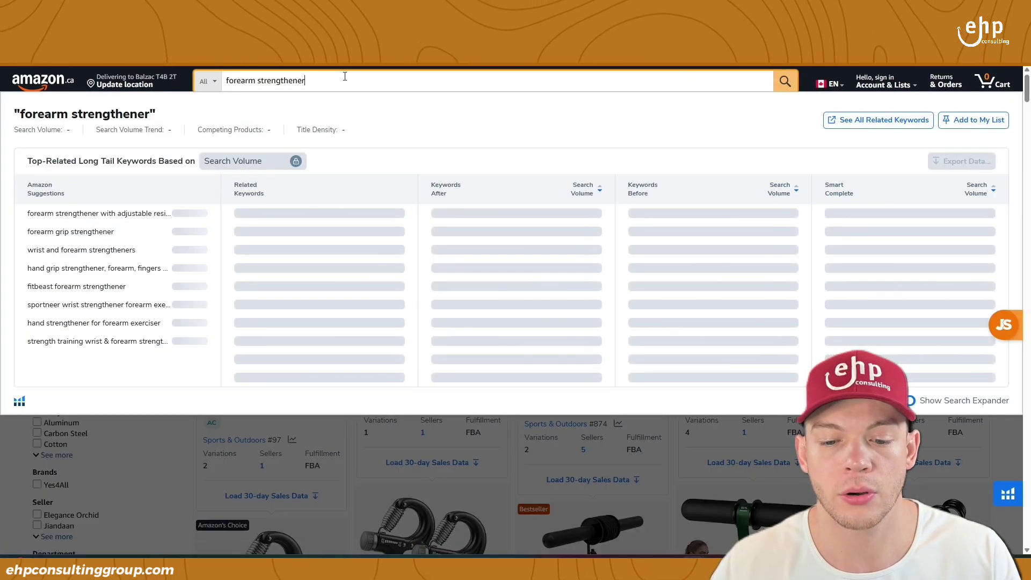
{"action": "left_click", "coordinate": [671, 438]}
{"action": "scroll", "coordinate": [675, 441], "scroll_direction": "down", "scroll_amount": 3}
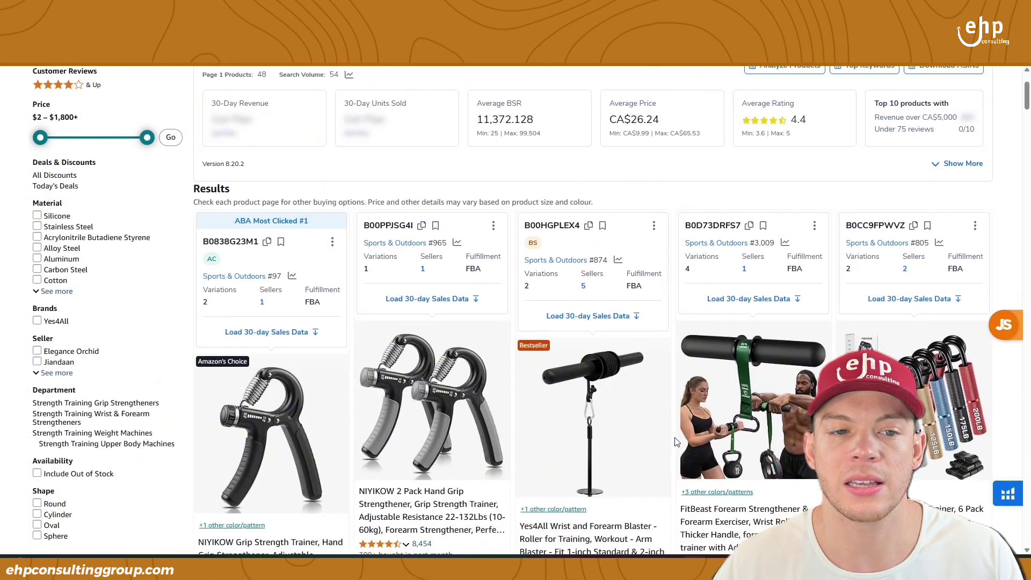
{"action": "scroll", "coordinate": [676, 442], "scroll_direction": "down", "scroll_amount": 3}
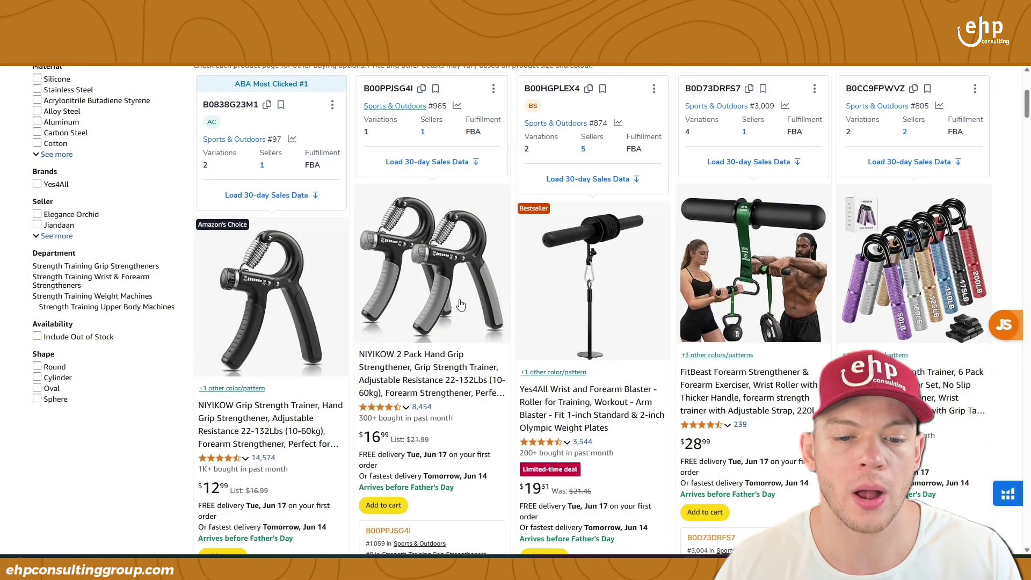
{"action": "scroll", "coordinate": [461, 305], "scroll_direction": "down", "scroll_amount": 4}
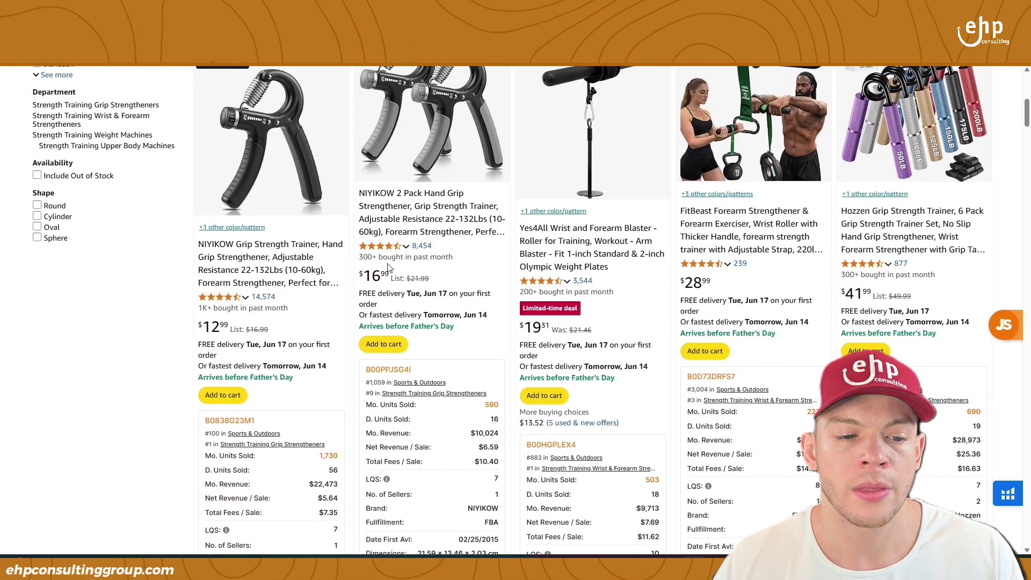
{"action": "scroll", "coordinate": [285, 314], "scroll_direction": "up", "scroll_amount": 4}
{"action": "scroll", "coordinate": [284, 314], "scroll_direction": "down", "scroll_amount": 5}
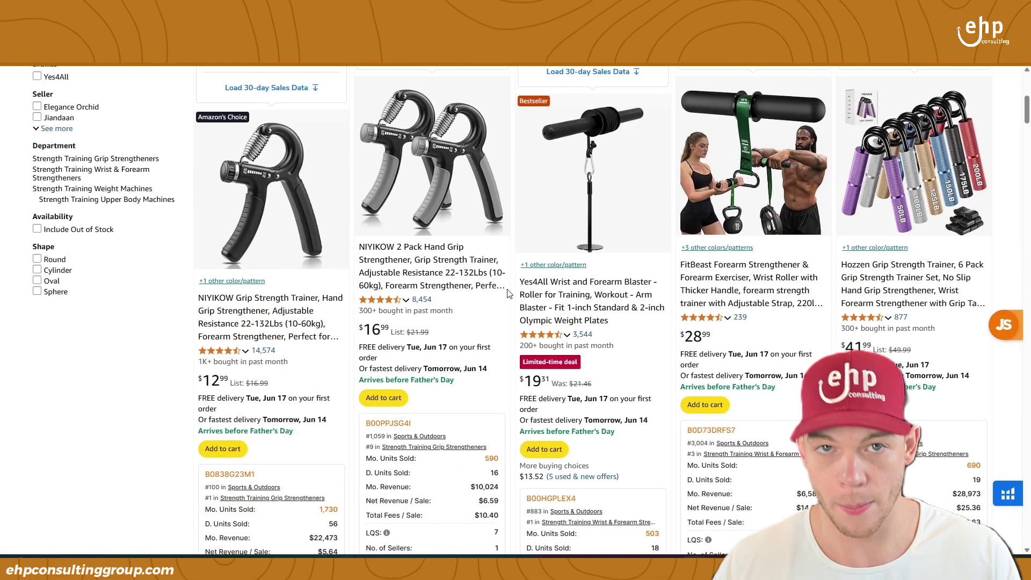
Compare the monthly revenue of the first three forearm strengthener listings
{"action": "left_click_drag", "start_coordinate": [313, 380], "coordinate": [338, 384]}
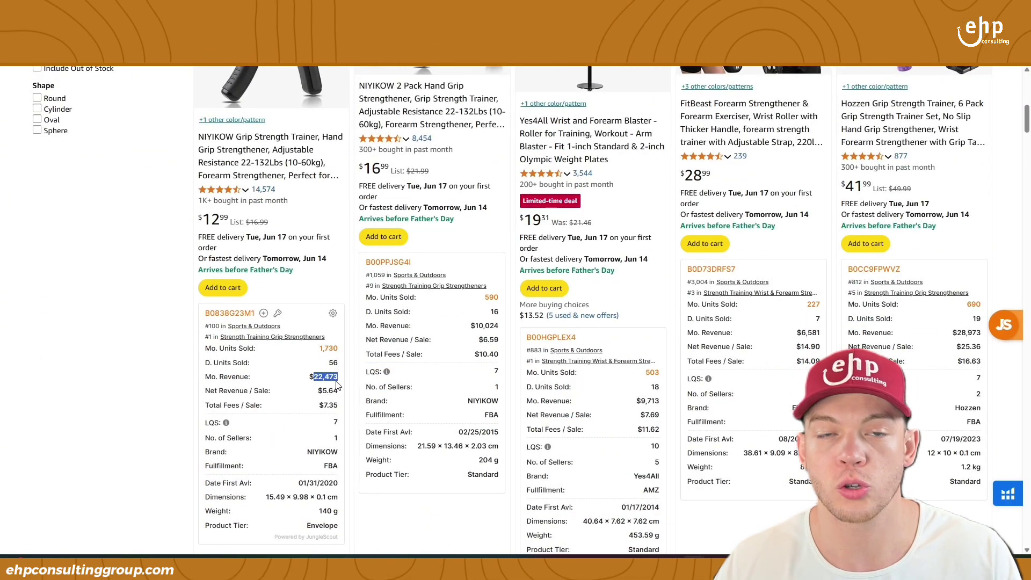
{"action": "left_click", "coordinate": [479, 334]}
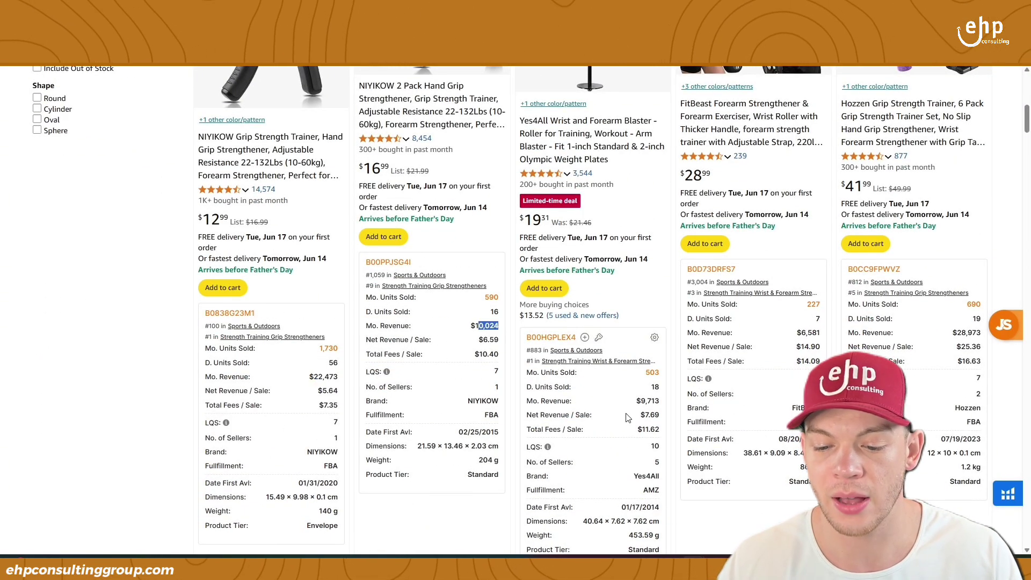
{"action": "left_click_drag", "start_coordinate": [635, 402], "coordinate": [660, 402]}
{"action": "scroll", "coordinate": [956, 396], "scroll_direction": "up", "scroll_amount": 2}
{"action": "scroll", "coordinate": [956, 395], "scroll_direction": "up", "scroll_amount": 3}
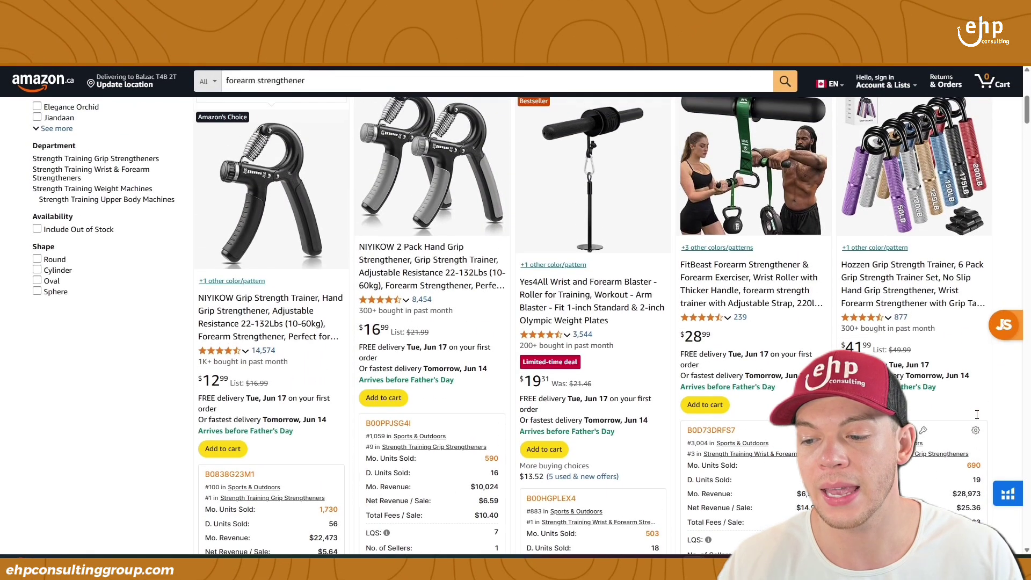
{"action": "scroll", "coordinate": [536, 347], "scroll_direction": "down", "scroll_amount": 4}
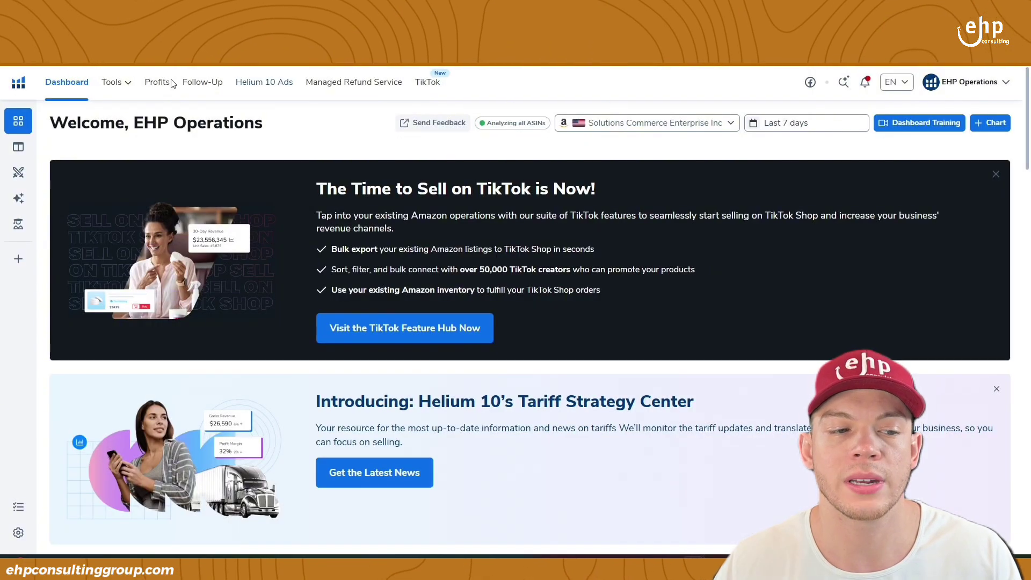
{"action": "left_click", "coordinate": [112, 82]}
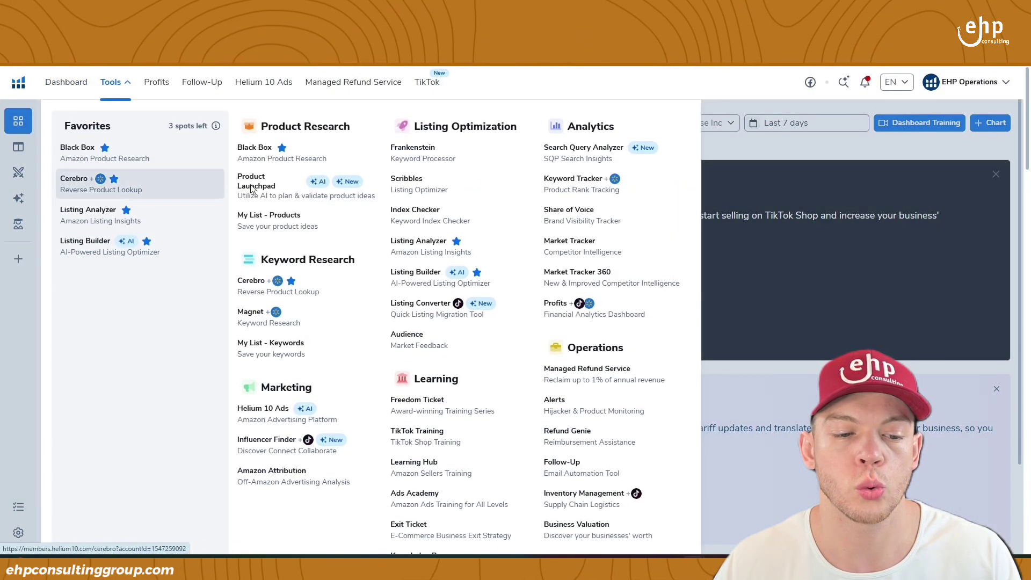
{"action": "left_click", "coordinate": [262, 290]}
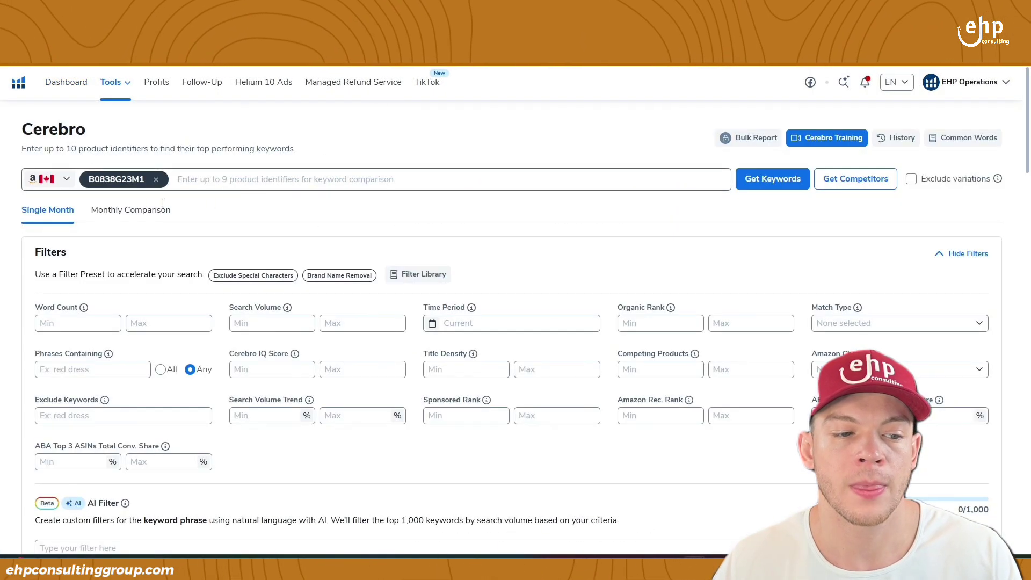
{"action": "left_click", "coordinate": [72, 181]}
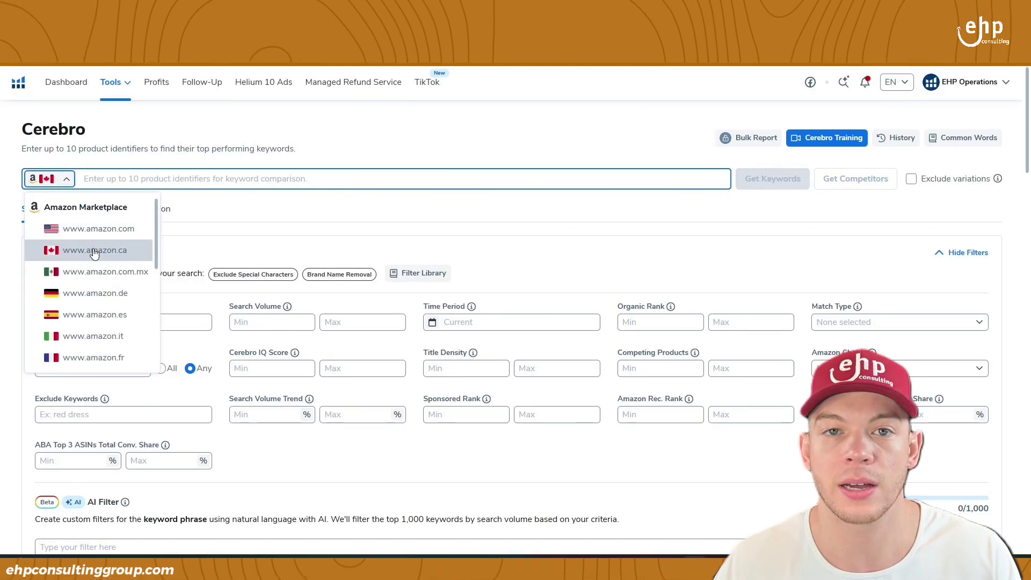
{"action": "left_click", "coordinate": [252, 181]}
{"action": "type", "text": "B0838G23M1"}
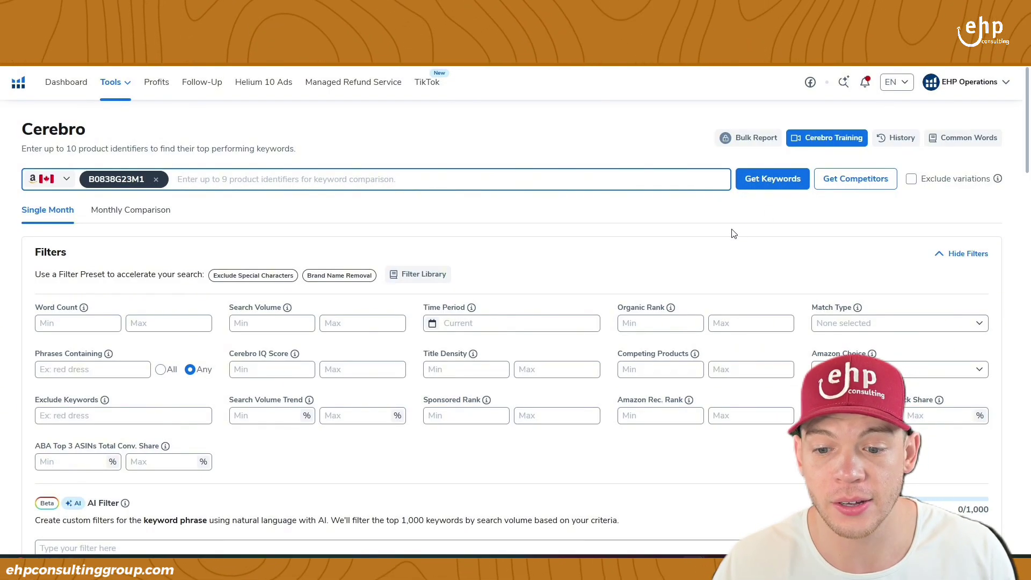
Review the Cerebro keyword results for B0838G23M1 and export them as a CSV file
{"action": "scroll", "coordinate": [733, 233], "scroll_direction": "down", "scroll_amount": 9}
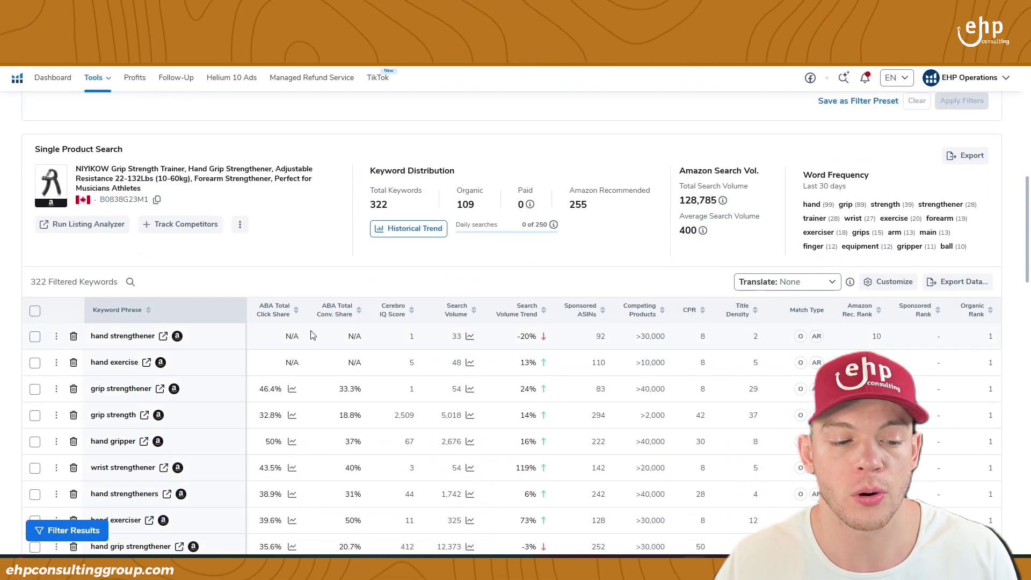
{"action": "scroll", "coordinate": [311, 335], "scroll_direction": "down", "scroll_amount": 1}
{"action": "scroll", "coordinate": [376, 328], "scroll_direction": "down", "scroll_amount": 1}
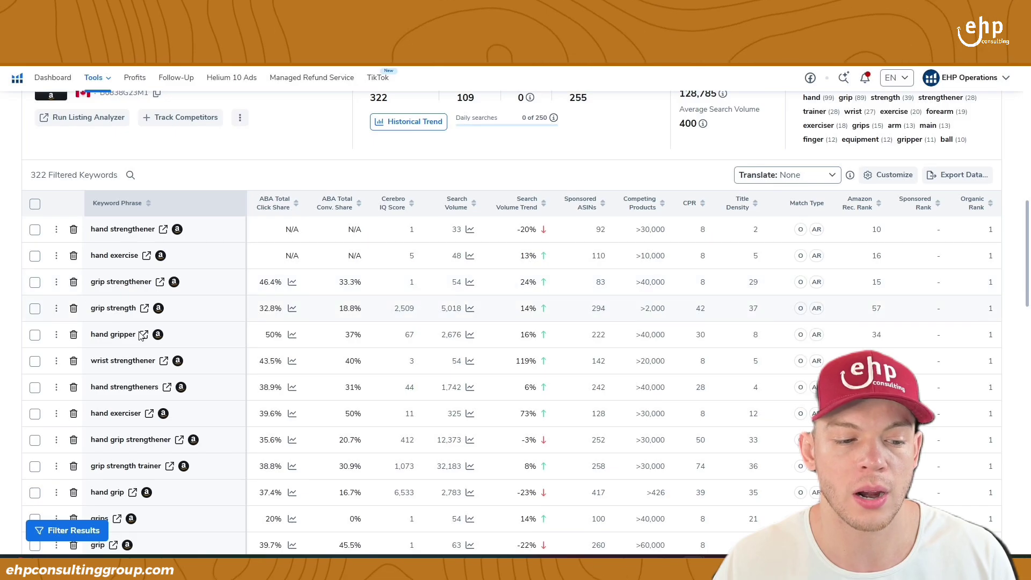
{"action": "left_click", "coordinate": [951, 180]}
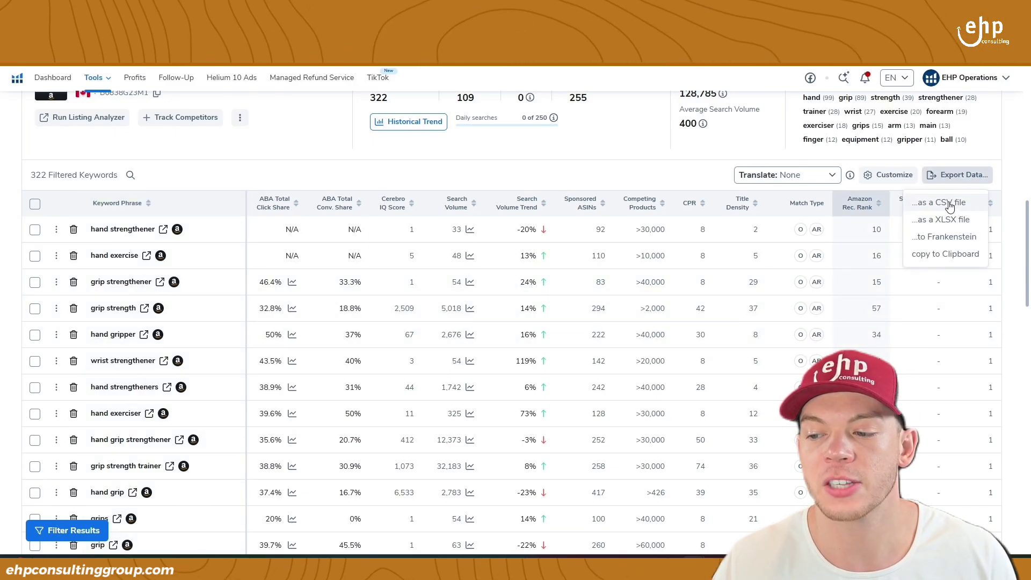
{"action": "left_click", "coordinate": [951, 204]}
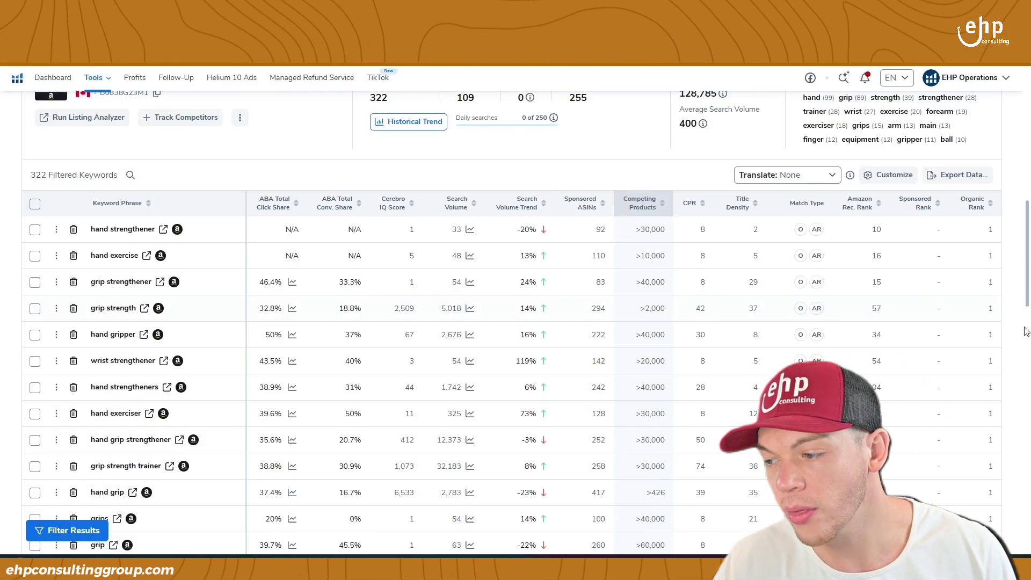
Bring up the exported Cerebro file in Excel, maximize it, and add filters to the header row across columns A to V
{"action": "left_click_drag", "start_coordinate": [1030, 101], "coordinate": [277, 99]}
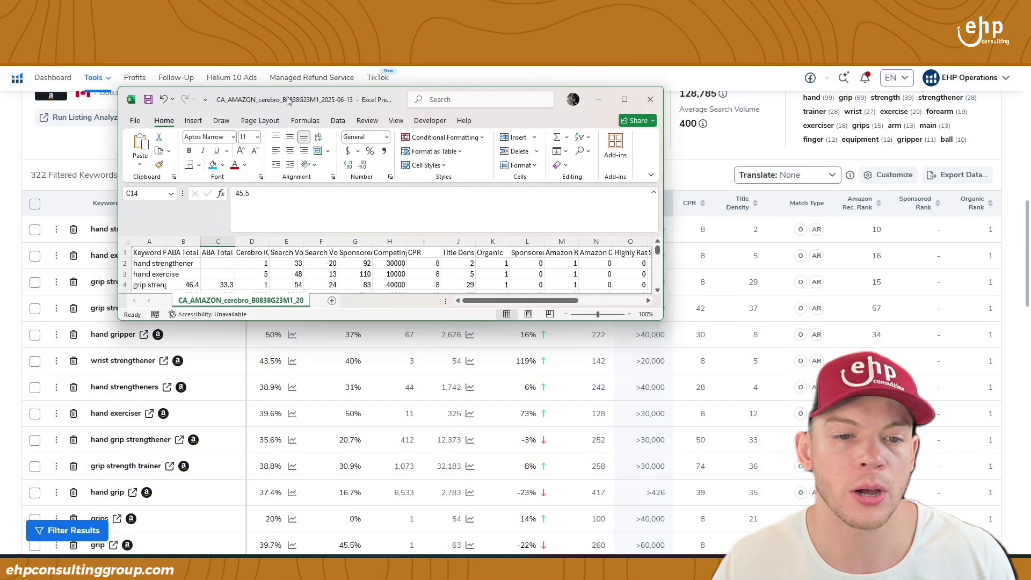
{"action": "double_click", "coordinate": [383, 98]}
{"action": "left_click_drag", "start_coordinate": [49, 154], "coordinate": [818, 166]}
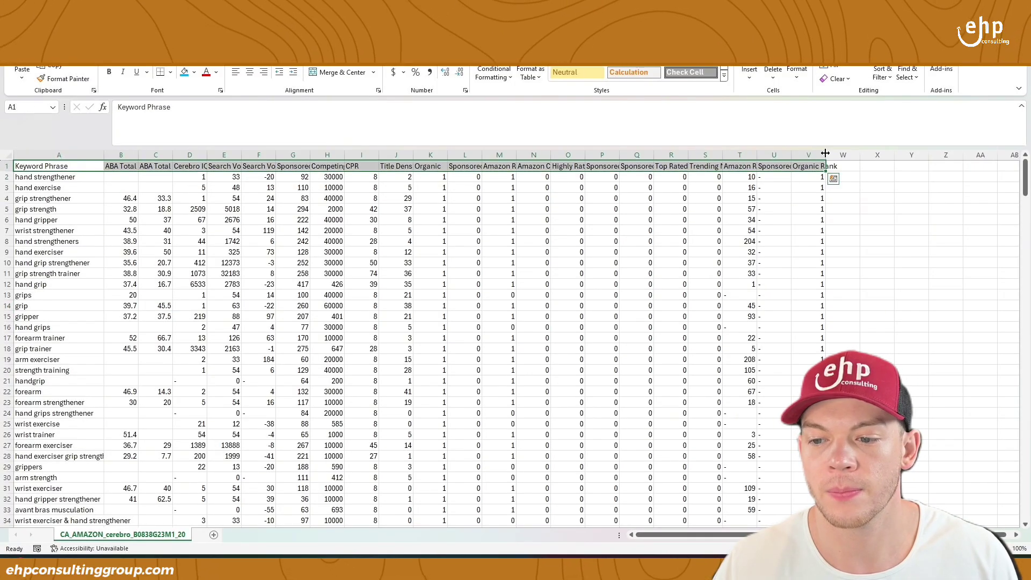
{"action": "left_click", "coordinate": [889, 81]}
{"action": "left_click", "coordinate": [894, 143]}
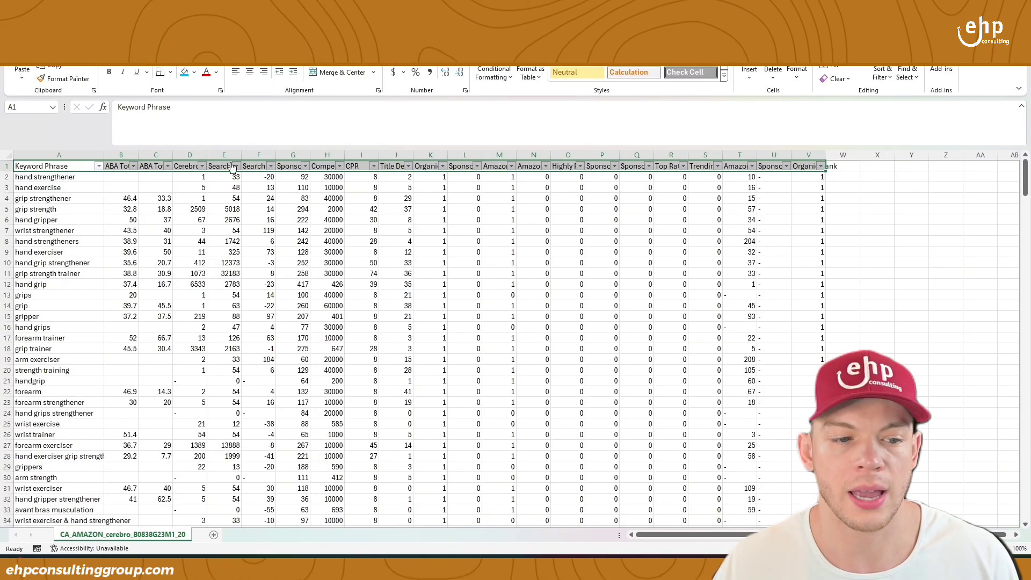
Hide columns B to D, which hold the ABA share and Cerebro IQ score data
{"action": "left_click", "coordinate": [150, 166]}
{"action": "left_click", "coordinate": [192, 166]}
{"action": "left_click", "coordinate": [216, 166]}
{"action": "left_click_drag", "start_coordinate": [130, 154], "coordinate": [190, 155]}
{"action": "right_click", "coordinate": [193, 156]}
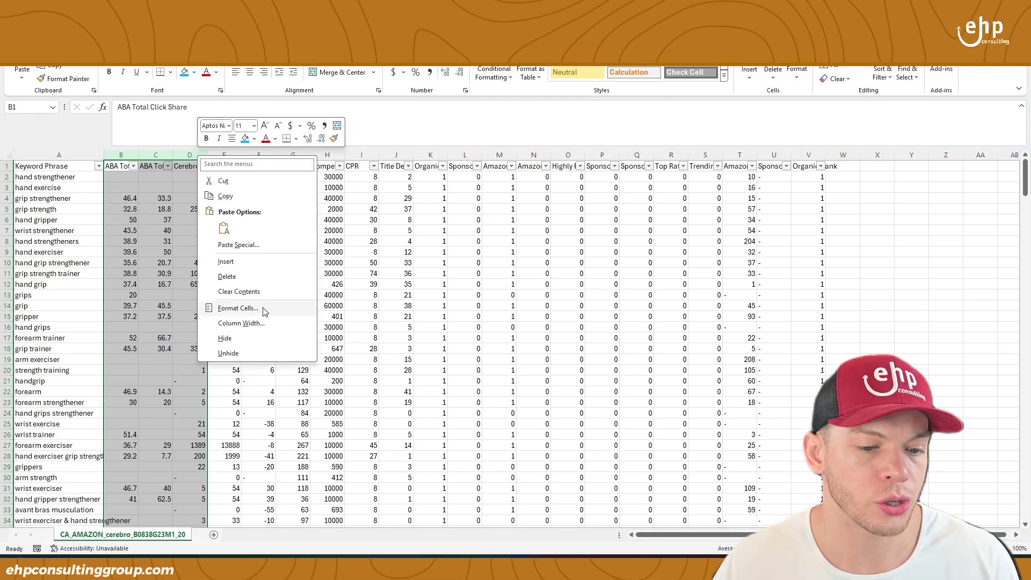
{"action": "left_click", "coordinate": [258, 341]}
Hide the columns between Search Volume and Organic Rank
{"action": "left_click", "coordinate": [115, 166]}
{"action": "left_click", "coordinate": [150, 166]}
{"action": "left_click", "coordinate": [115, 166]}
{"action": "left_click", "coordinate": [156, 155]}
{"action": "left_click_drag", "start_coordinate": [157, 155], "coordinate": [671, 155]}
{"action": "right_click", "coordinate": [667, 156]}
{"action": "left_click", "coordinate": [691, 342]}
{"action": "left_click", "coordinate": [260, 252]}
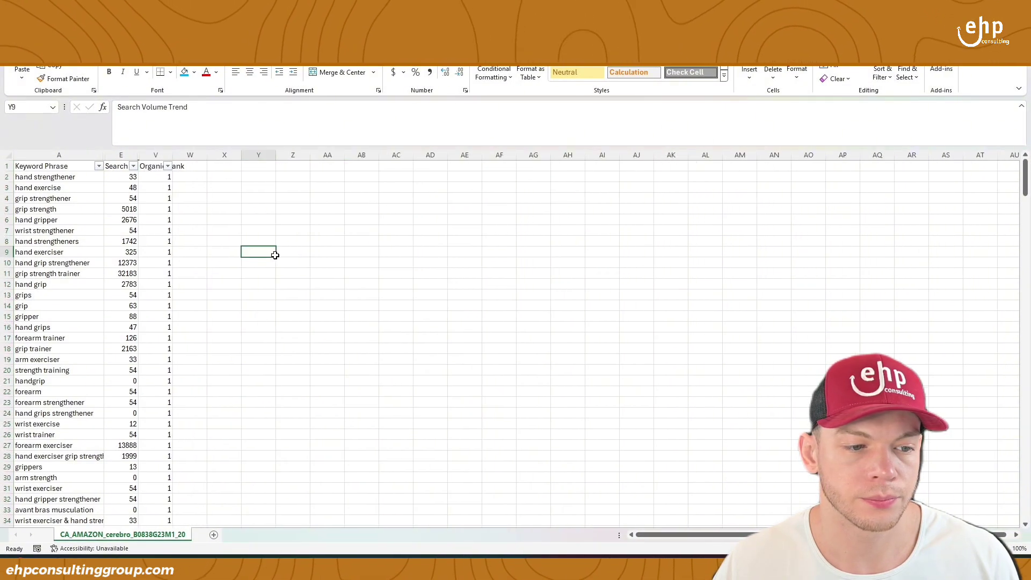
Widen the Keyword Phrase, Search Volume and Organic Rank columns so their headers fit
{"action": "left_click_drag", "start_coordinate": [106, 156], "coordinate": [344, 155]}
{"action": "left_click", "coordinate": [231, 187]}
{"action": "left_click_drag", "start_coordinate": [231, 177], "coordinate": [318, 177]}
{"action": "left_click", "coordinate": [319, 185]}
Filter the Organic Rank column to show only ranks 1, 3, 4 and 5
{"action": "left_click", "coordinate": [340, 169]}
{"action": "left_click", "coordinate": [340, 167]}
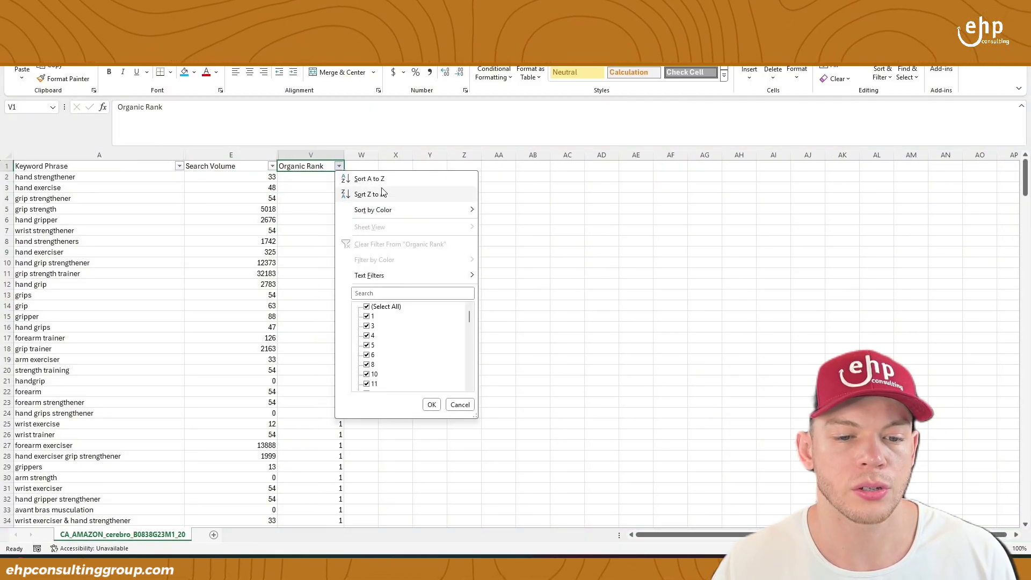
{"action": "left_click", "coordinate": [367, 306]}
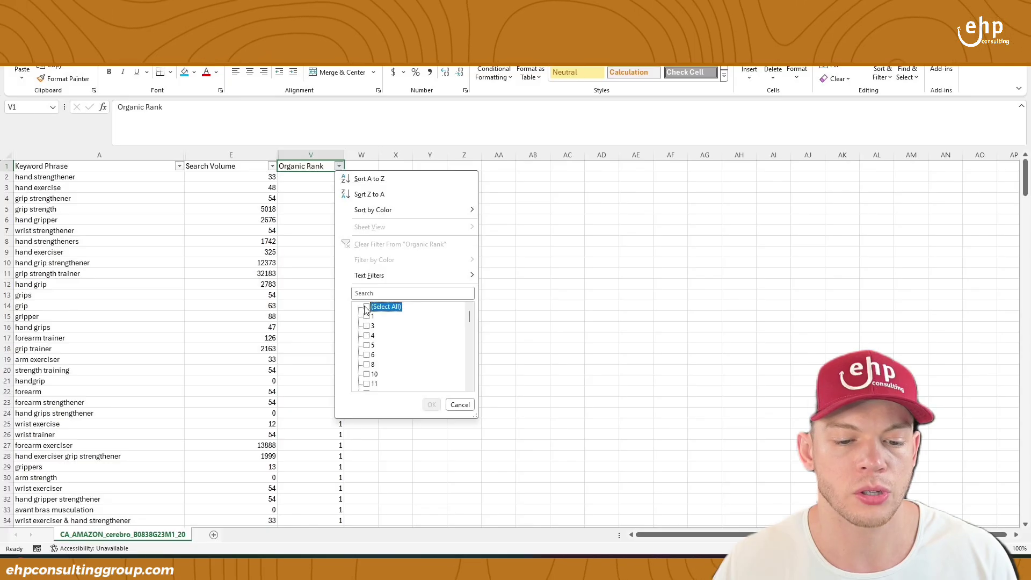
{"action": "left_click", "coordinate": [366, 316]}
{"action": "left_click", "coordinate": [367, 326]}
{"action": "left_click", "coordinate": [367, 335]}
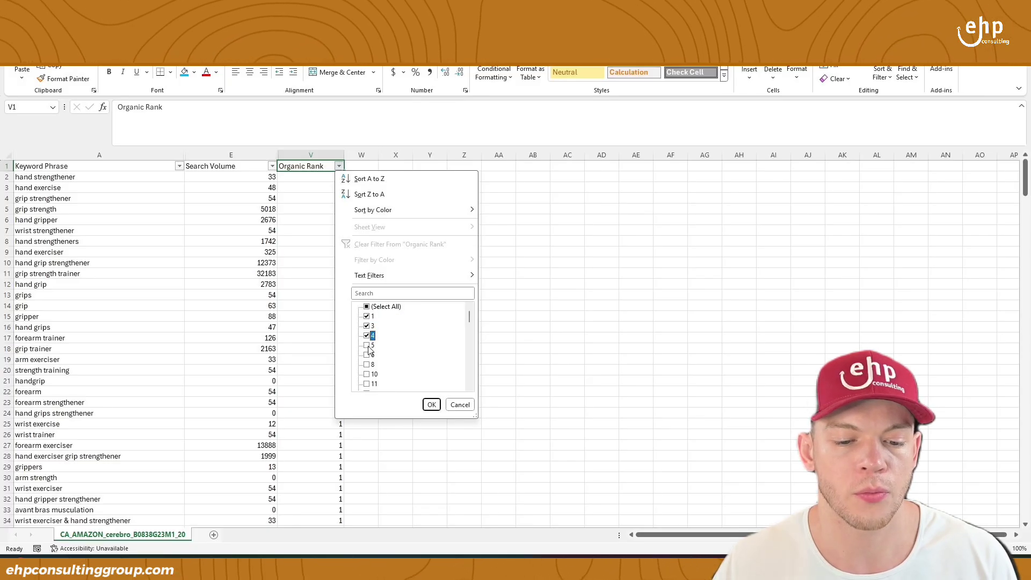
{"action": "left_click", "coordinate": [432, 405]}
{"action": "left_click", "coordinate": [391, 221]}
Compare the search volumes of top-ranked phrases such as grip strength, hand gripper, grip strength trainer and forearm exerciser
{"action": "left_click_drag", "start_coordinate": [47, 171], "coordinate": [306, 247]}
{"action": "left_click", "coordinate": [223, 231]}
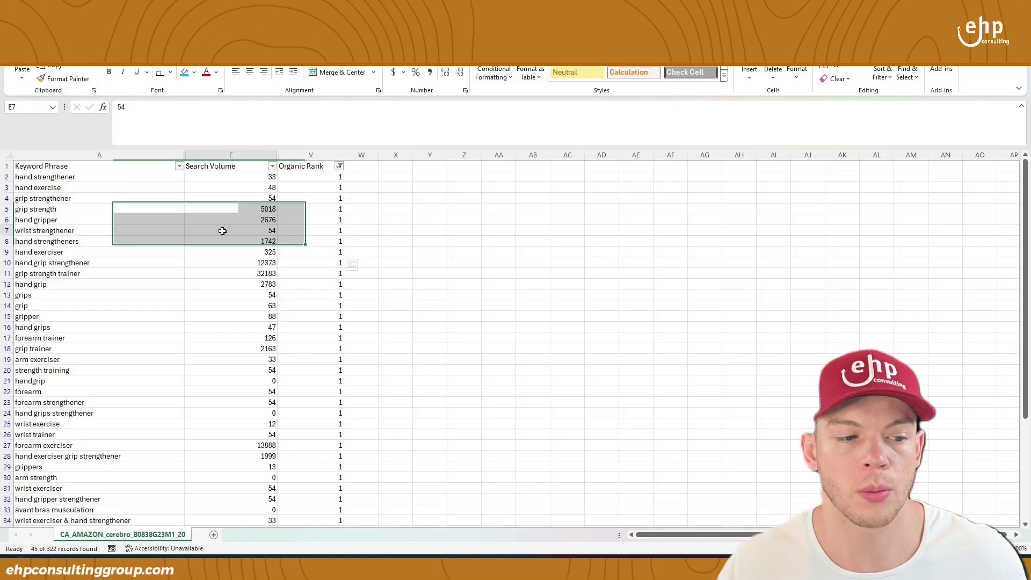
{"action": "left_click_drag", "start_coordinate": [81, 219], "coordinate": [237, 221]}
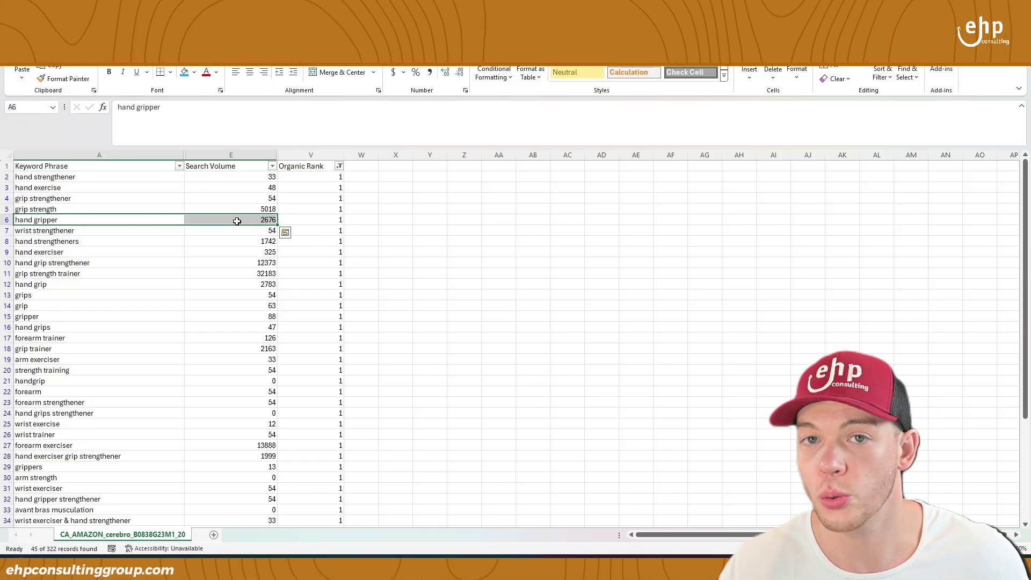
{"action": "left_click_drag", "start_coordinate": [108, 209], "coordinate": [316, 217]}
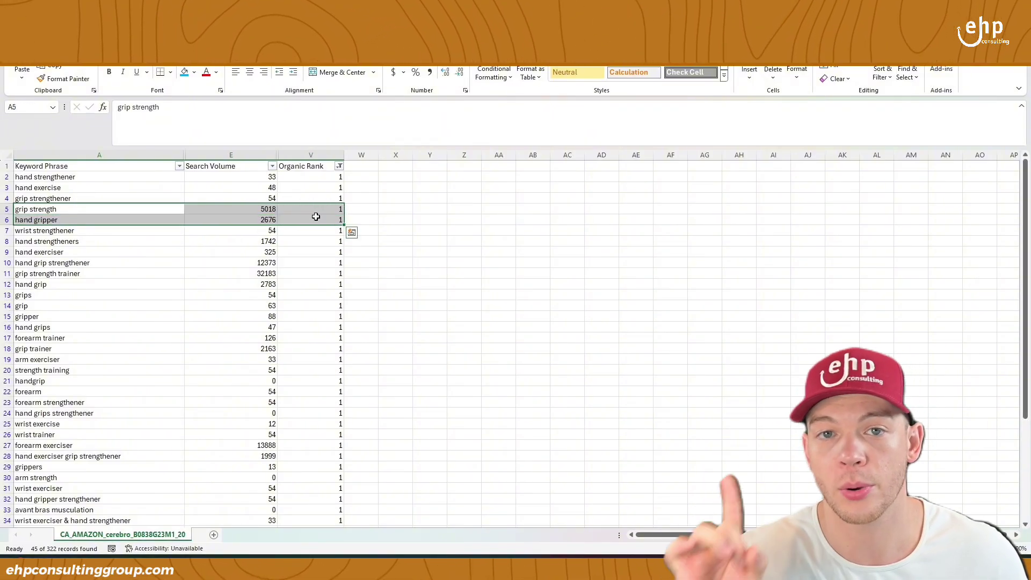
{"action": "left_click_drag", "start_coordinate": [111, 272], "coordinate": [323, 272]}
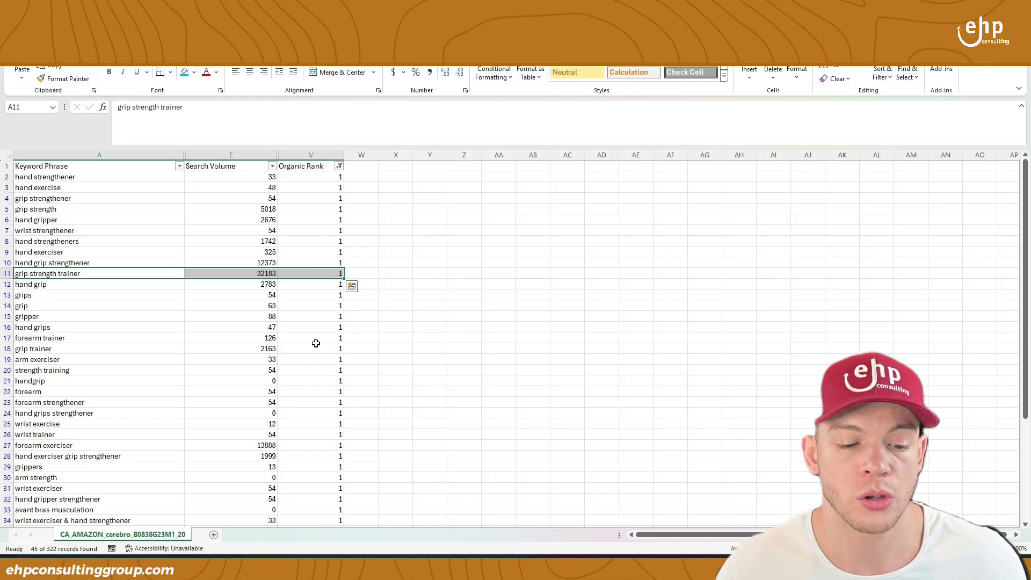
{"action": "scroll", "coordinate": [313, 334], "scroll_direction": "down", "scroll_amount": 2}
{"action": "left_click_drag", "start_coordinate": [69, 382], "coordinate": [272, 391]}
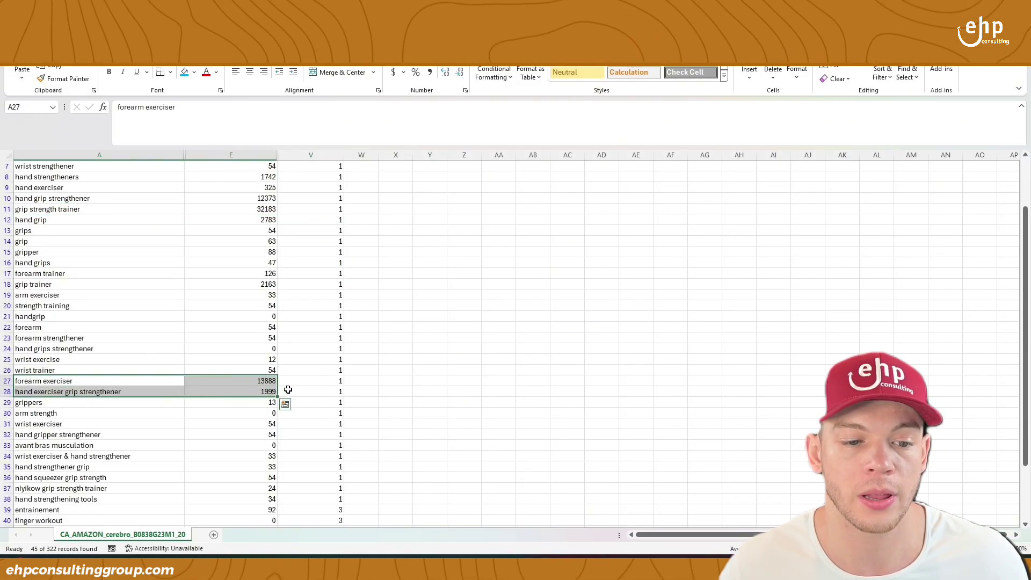
{"action": "left_click_drag", "start_coordinate": [117, 216], "coordinate": [296, 201]}
{"action": "left_click", "coordinate": [208, 211]}
Review the rest of the filtered keyword list down to its last row for candidate advertising keywords
{"action": "scroll", "coordinate": [483, 269], "scroll_direction": "down", "scroll_amount": 5}
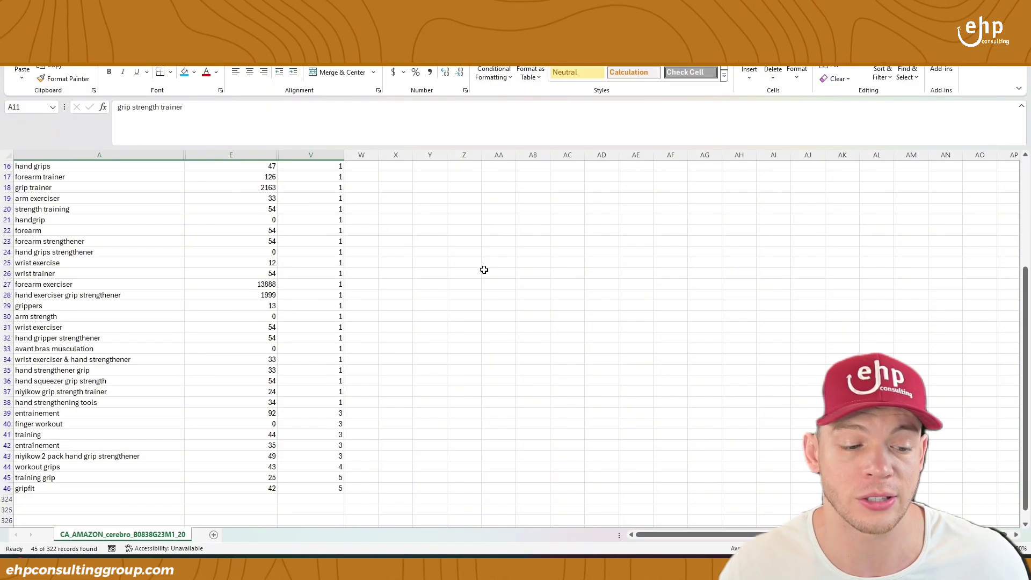
{"action": "left_click_drag", "start_coordinate": [341, 421], "coordinate": [80, 161]}
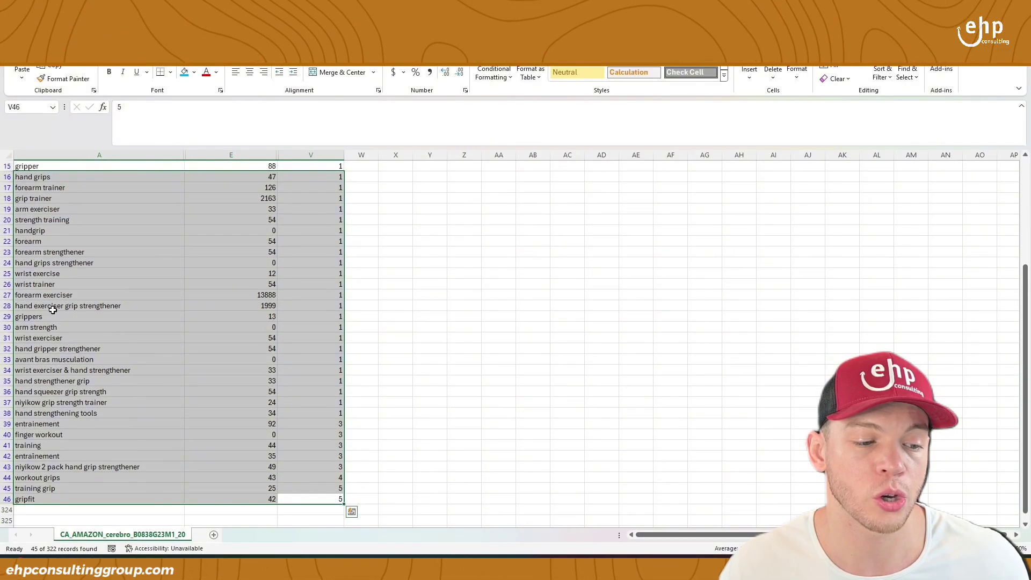
{"action": "left_click", "coordinate": [59, 306]}
{"action": "left_click", "coordinate": [63, 327]}
{"action": "left_click", "coordinate": [71, 338]}
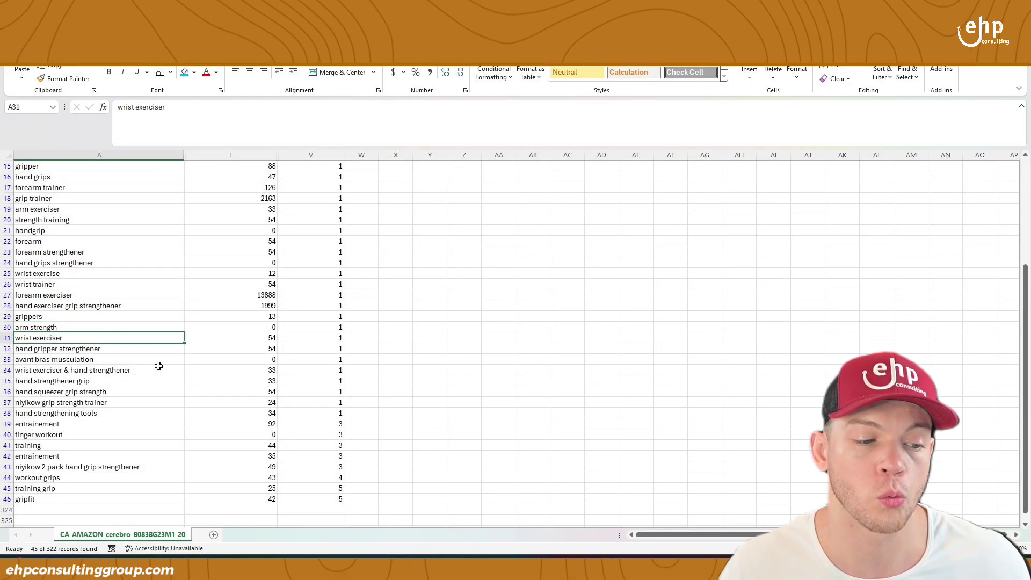
{"action": "scroll", "coordinate": [160, 355], "scroll_direction": "up", "scroll_amount": 5}
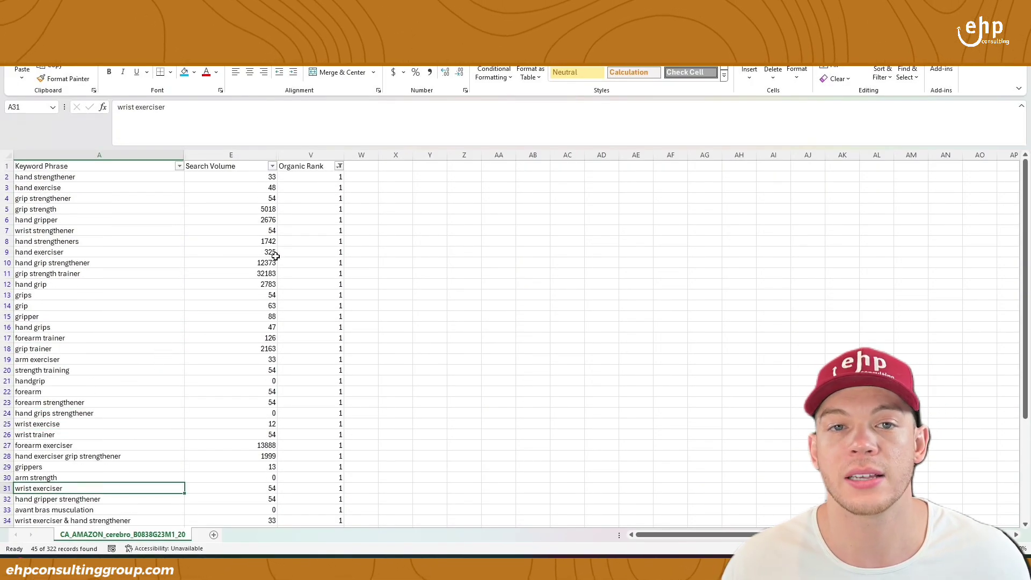